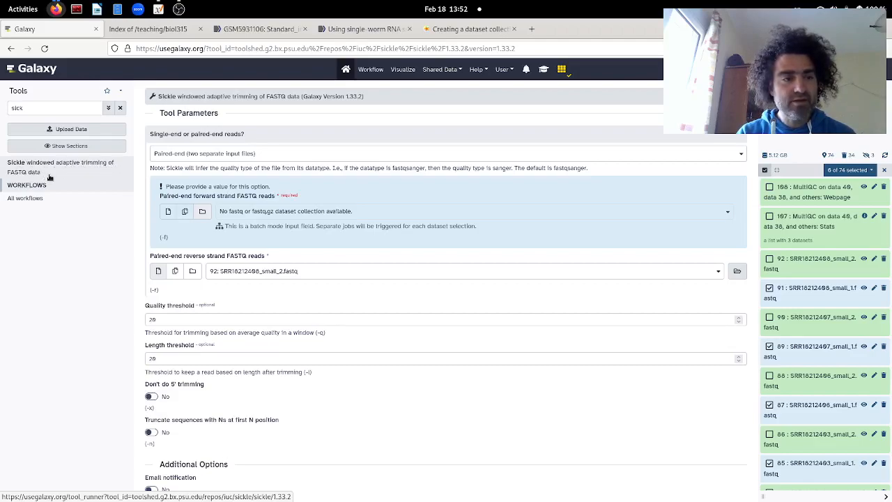
# Step: Search the tools for "trimm", open Sickle and choose Paired-end (two separate input files) as the read type
pyautogui.doubleClick(32, 110)
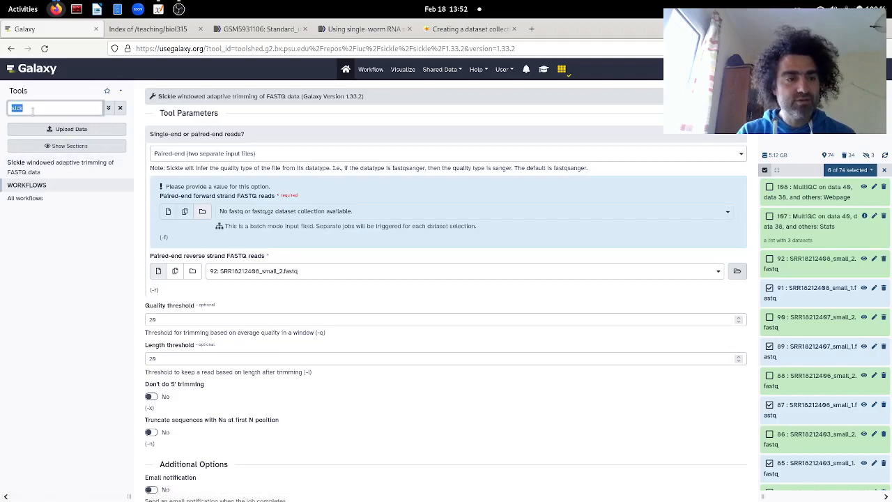
pyautogui.write('tr')
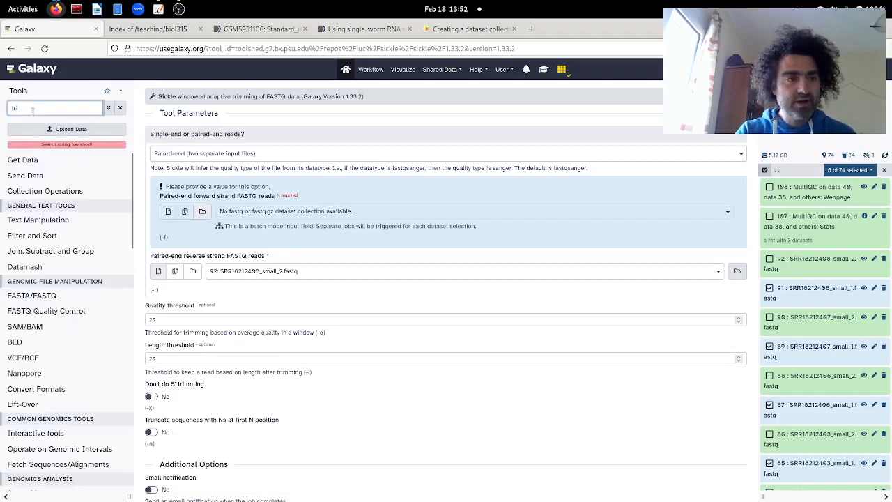
pyautogui.write('imm')
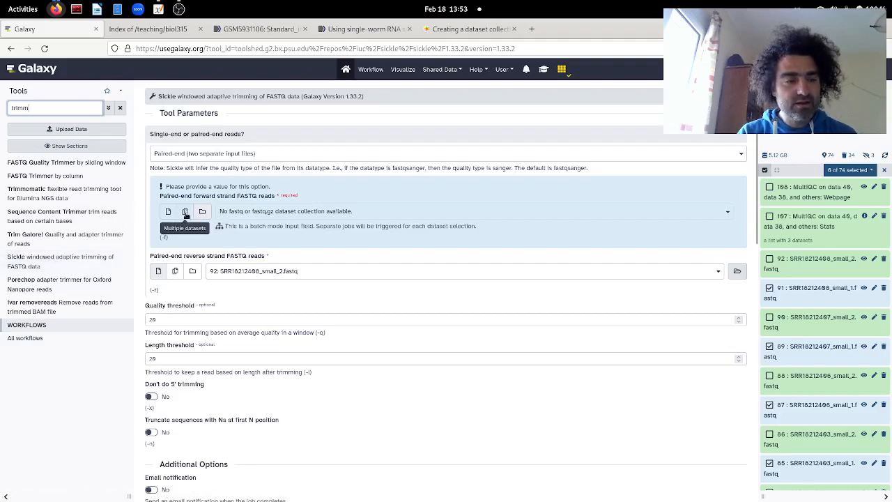
pyautogui.click(38, 259)
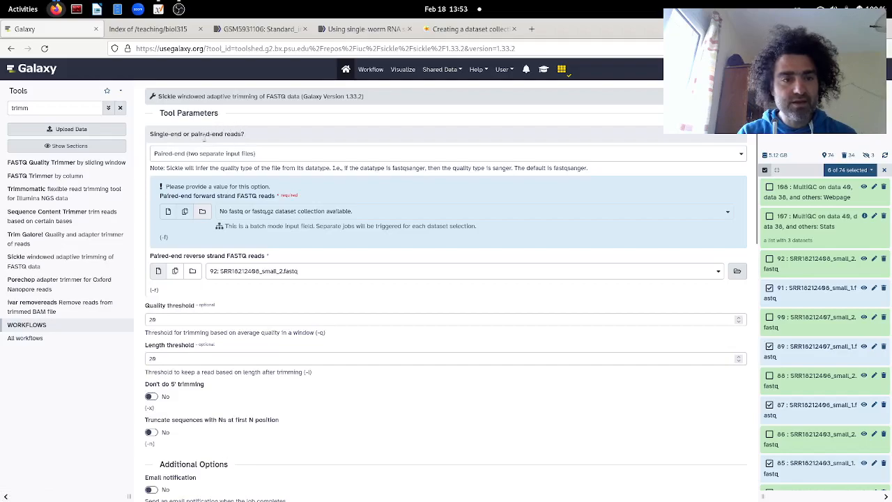
pyautogui.click(203, 154)
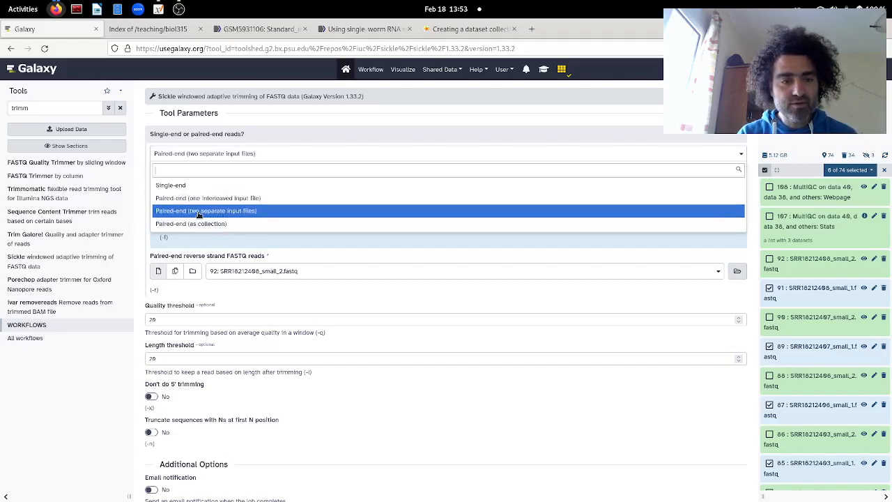
pyautogui.click(249, 211)
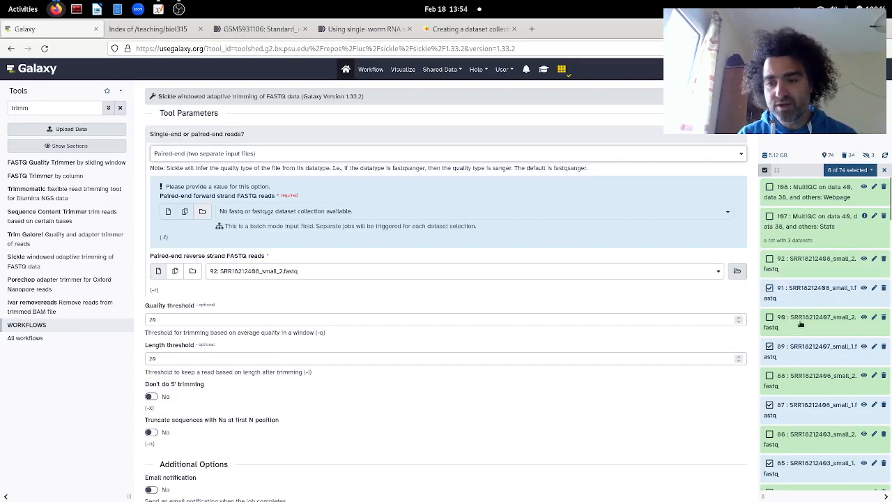
# Step: Build a dataset list from the six selected _small_1.fastq datasets and name the collection celegans_rnaseq_forward
pyautogui.click(872, 170)
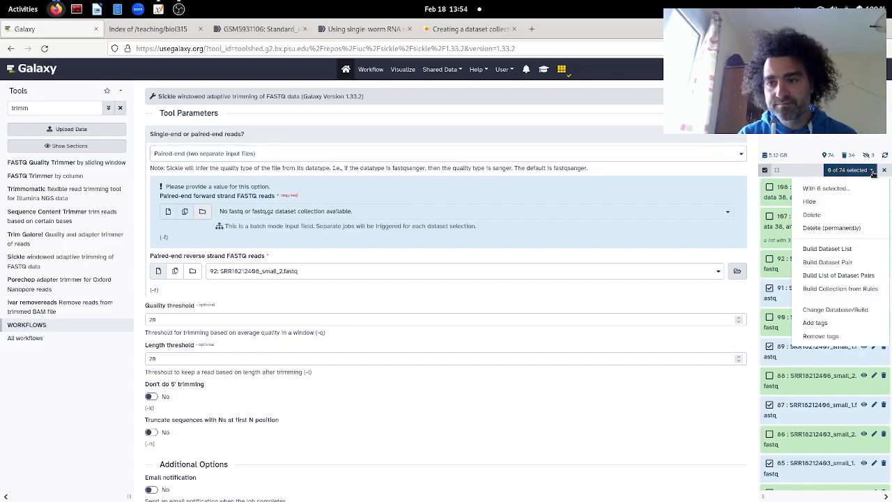
pyautogui.click(854, 250)
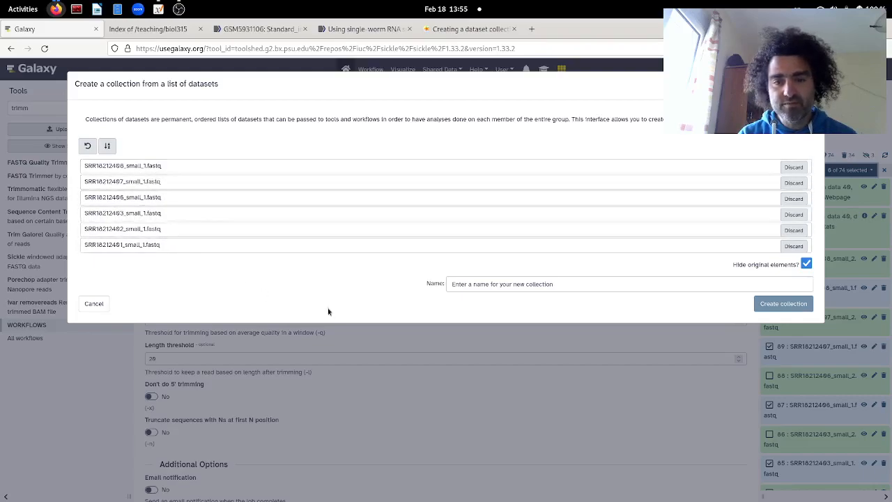
pyautogui.click(497, 288)
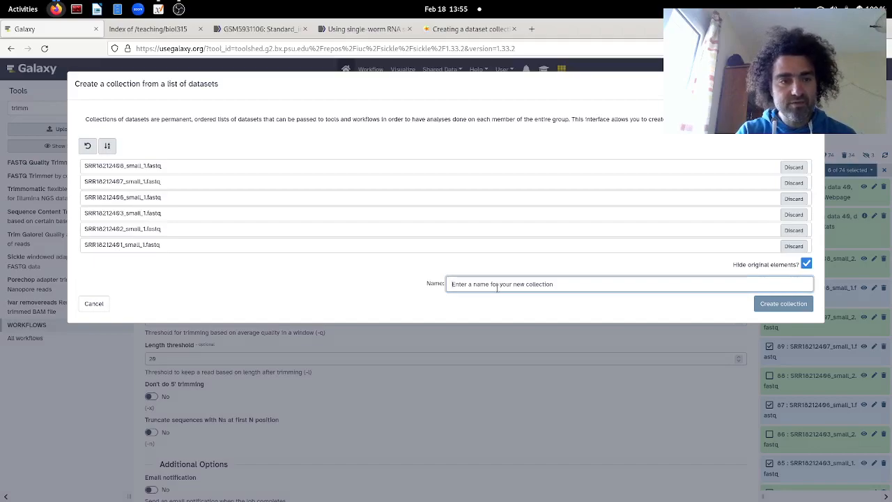
pyautogui.write('celegans_mas')
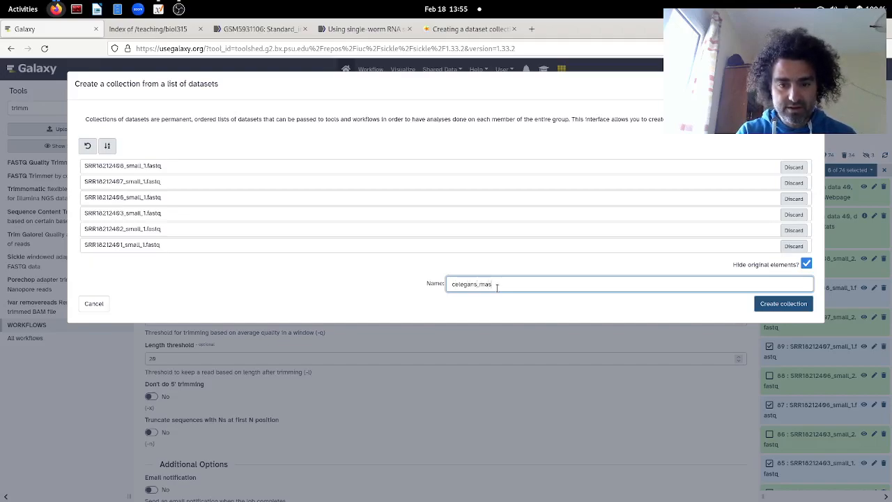
pyautogui.write('se_forward')
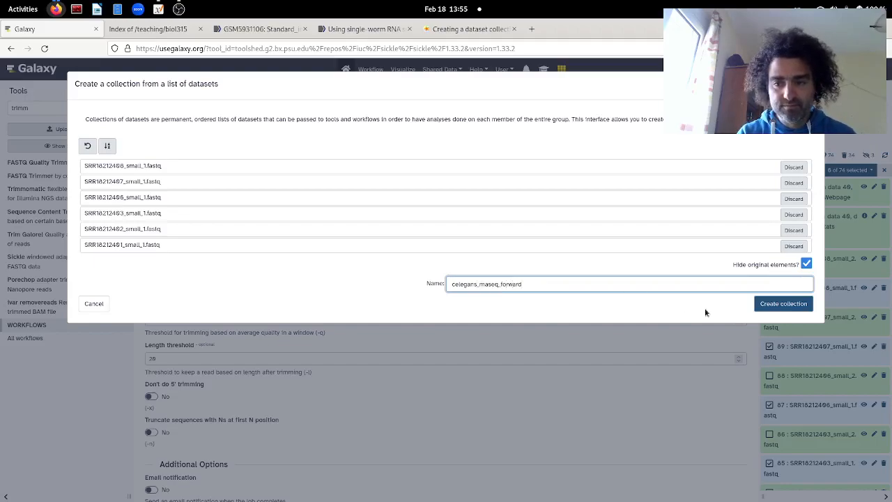
pyautogui.click(777, 308)
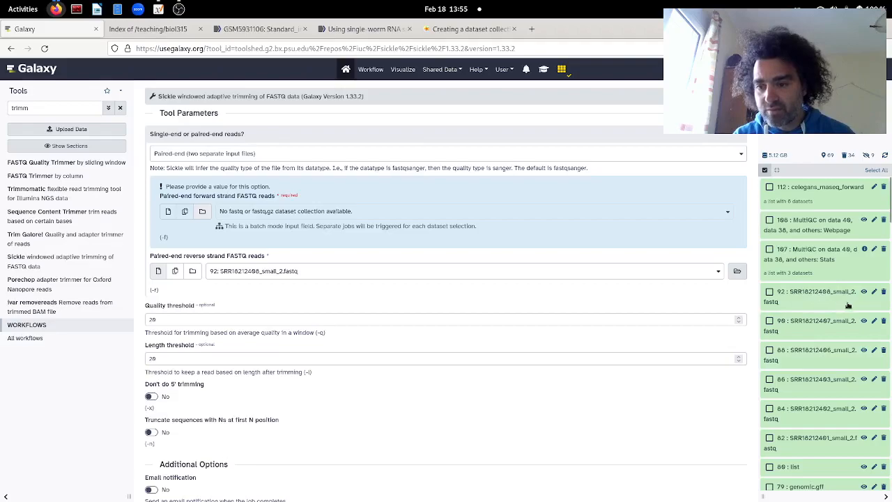
# Step: Select the six SRR _small_2.fastq datasets in the history and start building a dataset list from them
pyautogui.click(769, 293)
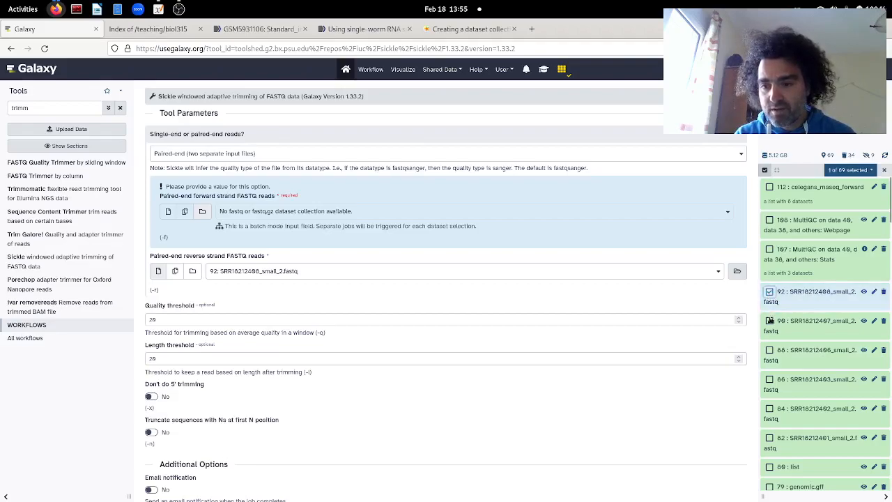
pyautogui.click(769, 321)
pyautogui.click(769, 350)
pyautogui.click(769, 379)
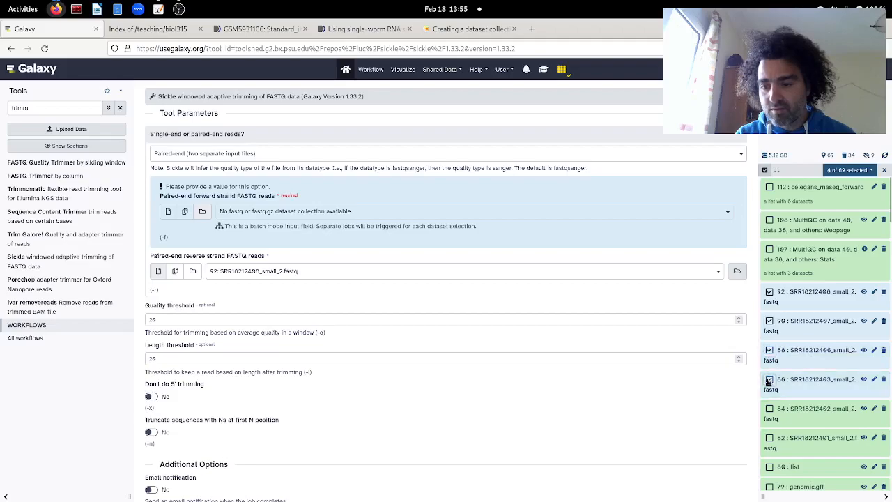
pyautogui.click(769, 409)
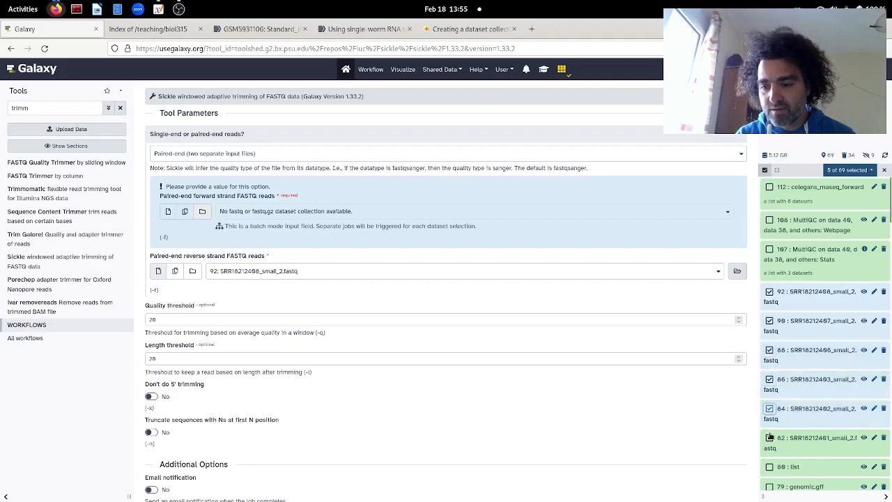
pyautogui.click(770, 437)
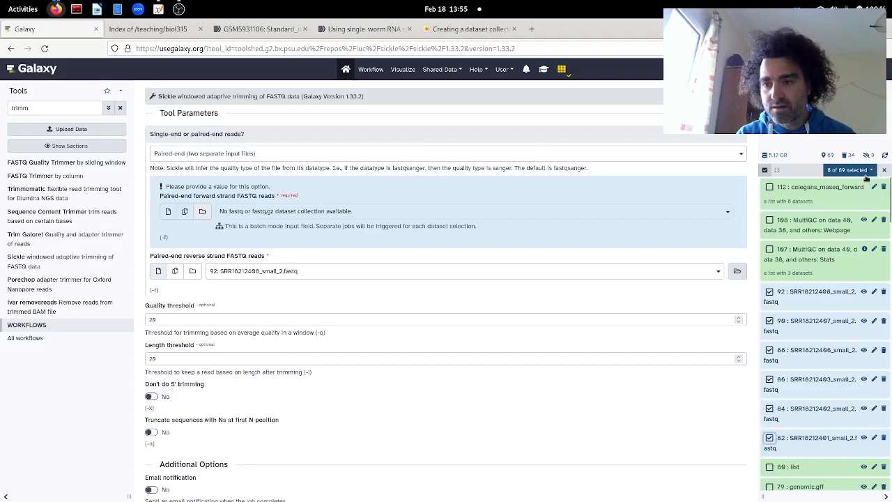
pyautogui.click(871, 172)
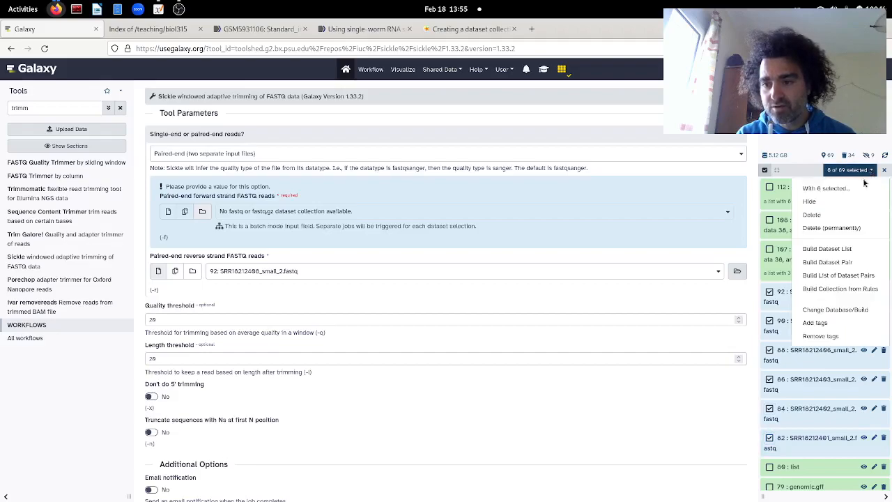
pyautogui.click(853, 249)
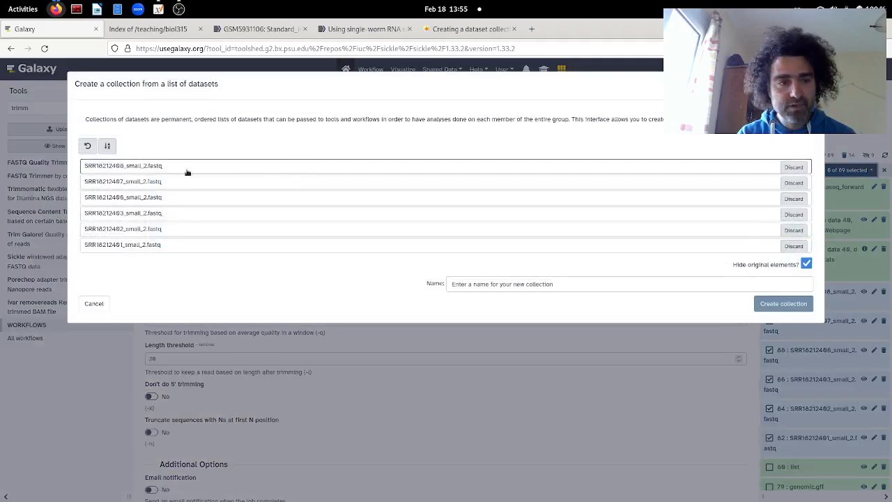
# Step: Name the new collection rnaseq_celegans_reverse and create it
pyautogui.click(501, 283)
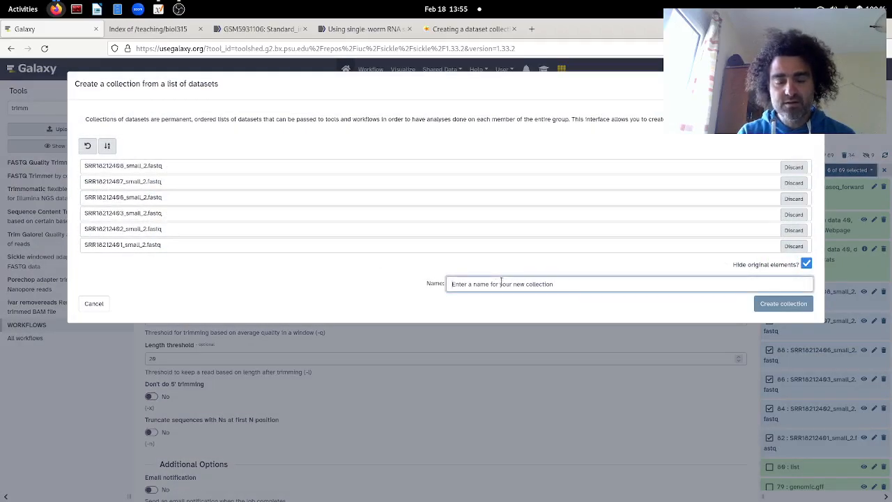
pyautogui.write('celegans')
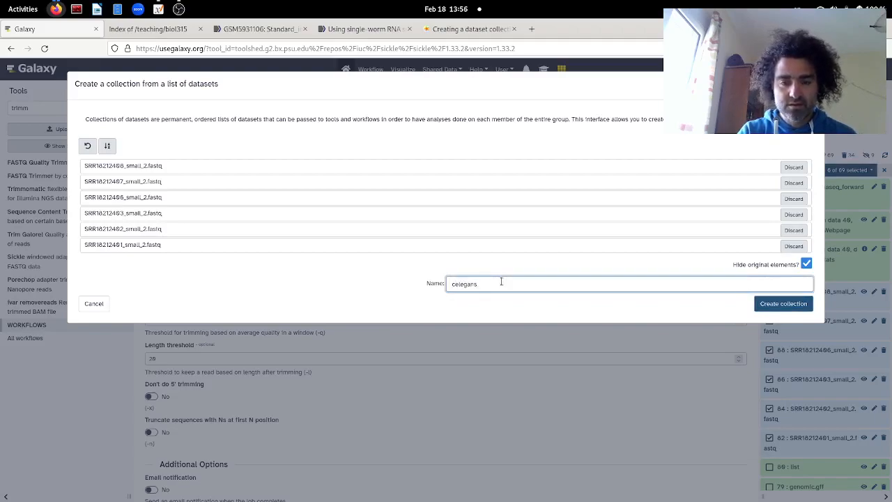
pyautogui.write('_reverse')
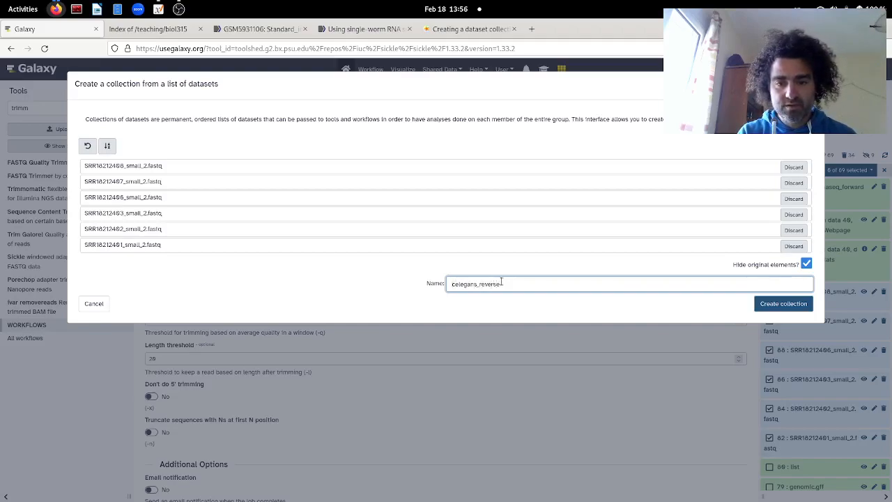
pyautogui.press('Home')
pyautogui.write('mase')
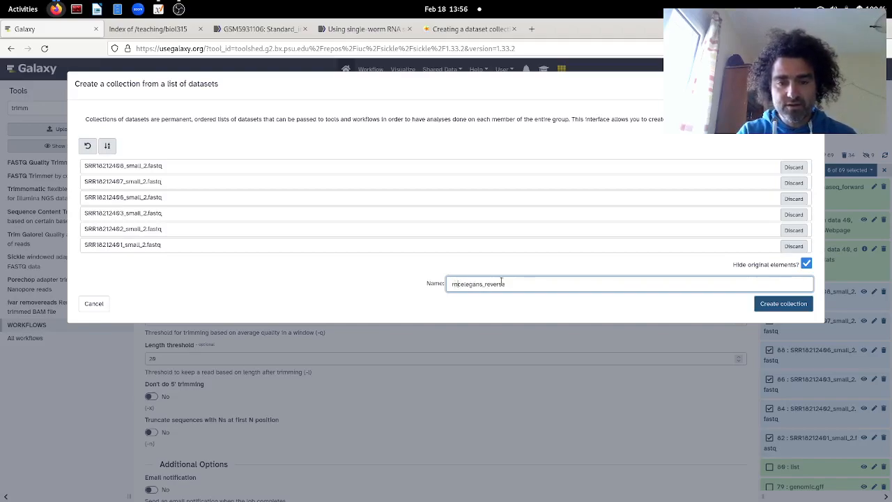
pyautogui.write('q_')
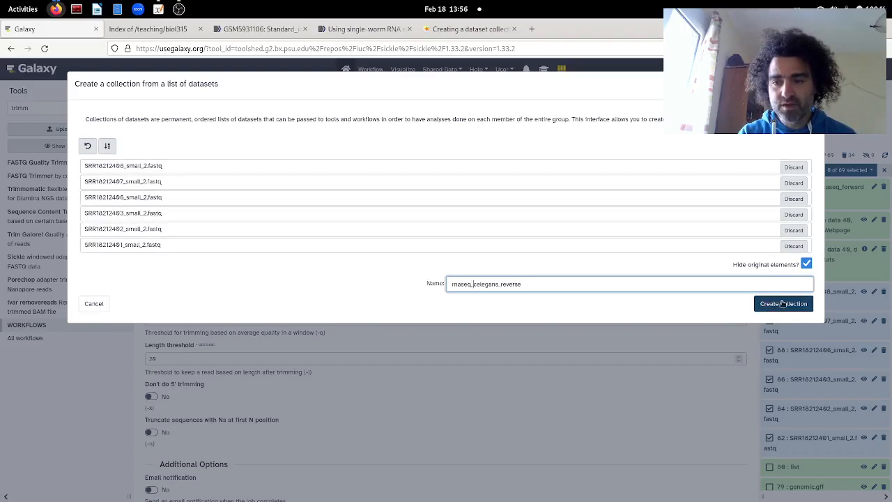
pyautogui.click(783, 304)
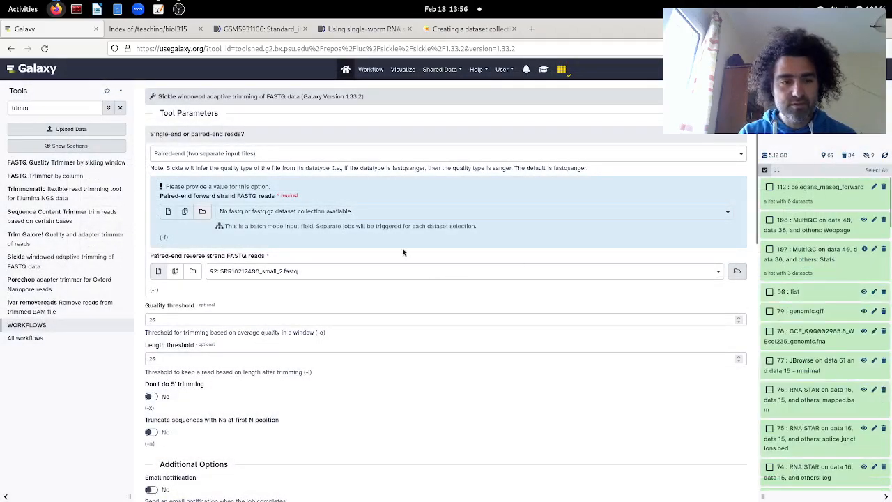
# Step: Set the paired-end forward strand reads to the dataset collection celegans_rnaseq_forward
pyautogui.click(183, 216)
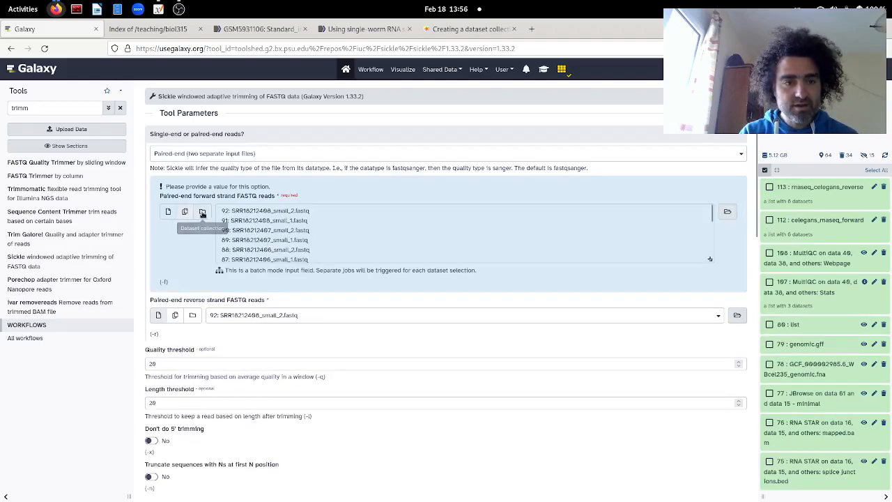
pyautogui.click(202, 212)
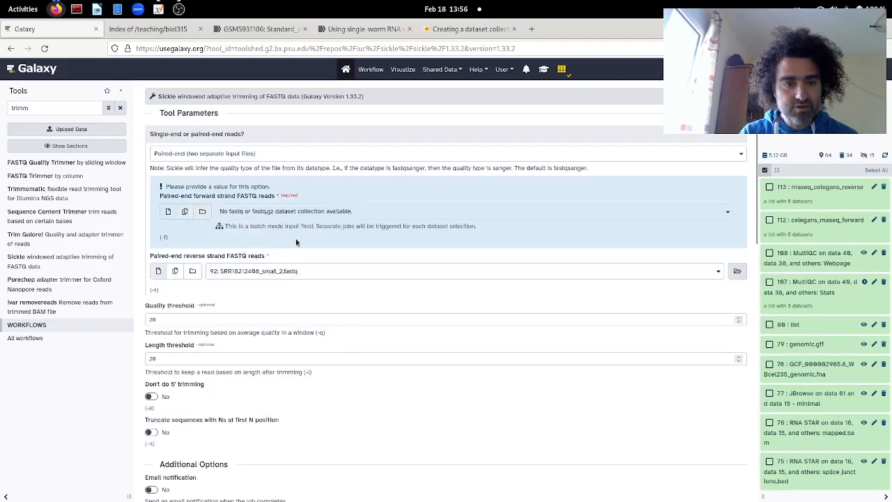
pyautogui.click(186, 211)
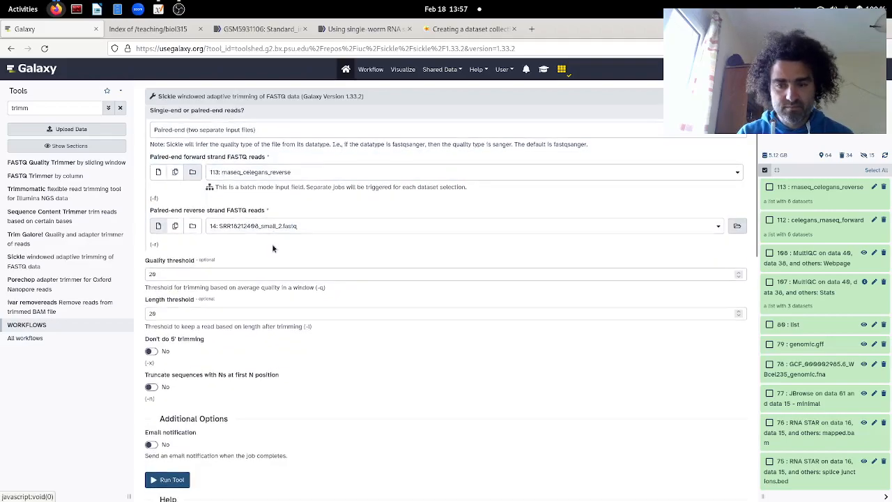
pyautogui.hotkey('alt', 'Tab')
pyautogui.hotkey('alt', 'Tab')
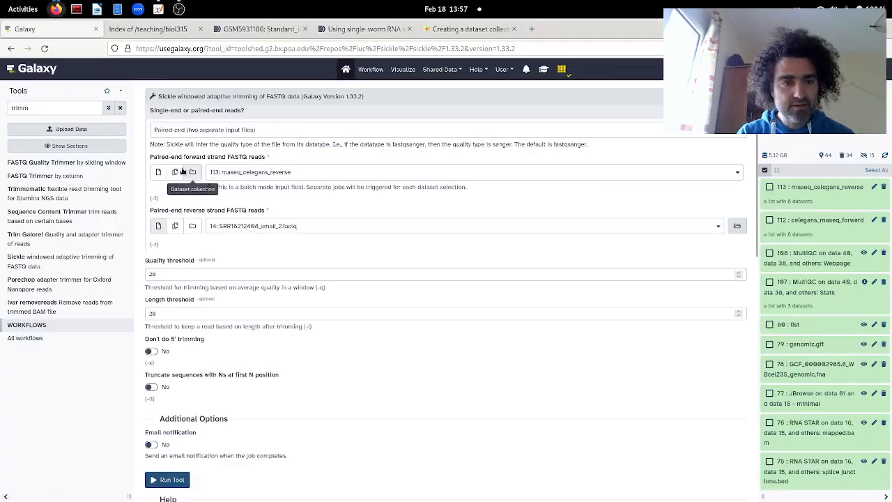
pyautogui.click(258, 176)
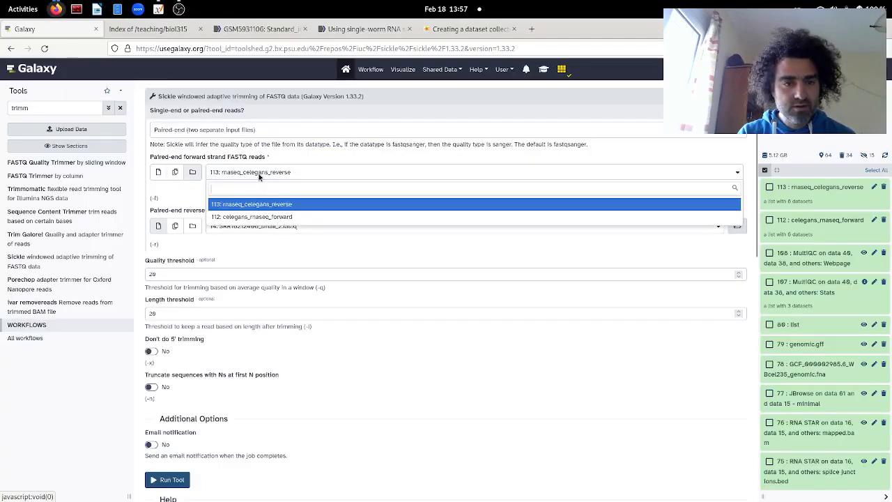
pyautogui.click(261, 219)
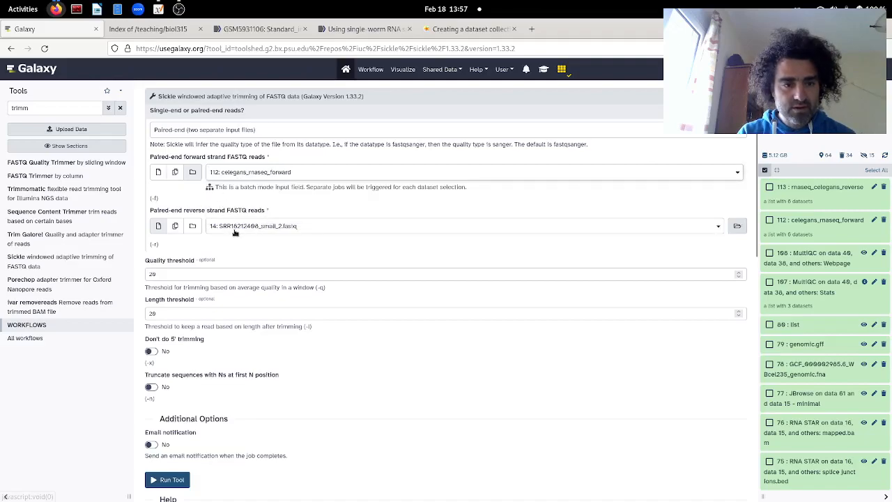
# Step: Set the paired-end reverse strand reads to the dataset collection rnaseq_celegans_reverse
pyautogui.click(240, 229)
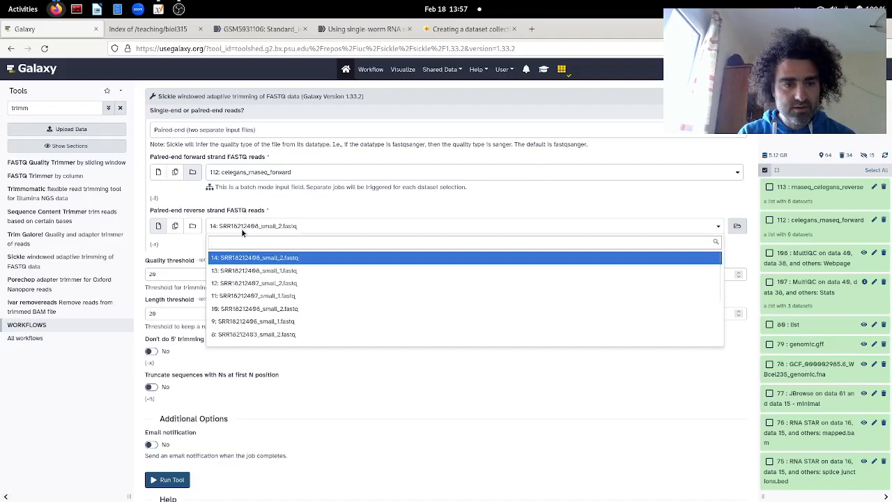
pyautogui.click(241, 228)
pyautogui.click(192, 226)
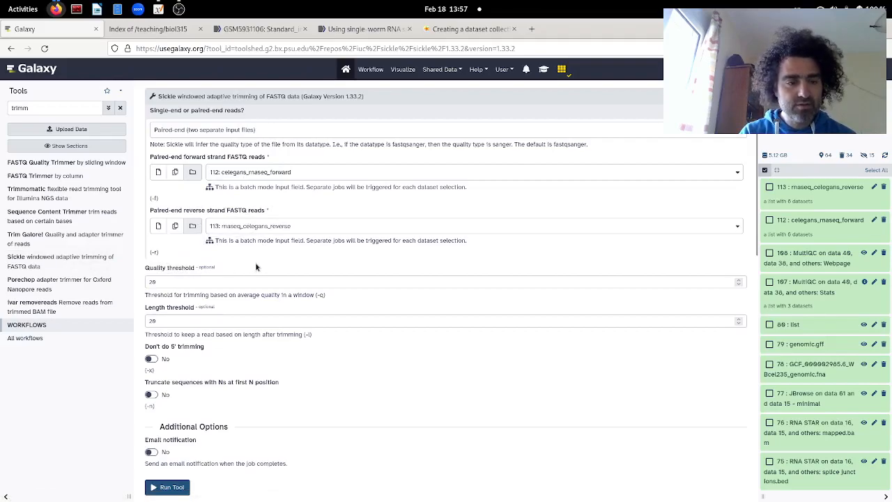
pyautogui.scroll(-1, 256, 267)
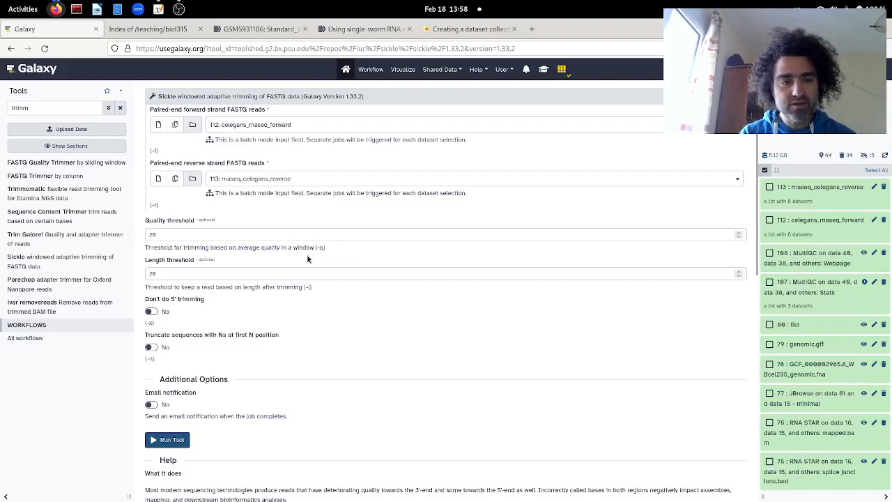
pyautogui.click(176, 235)
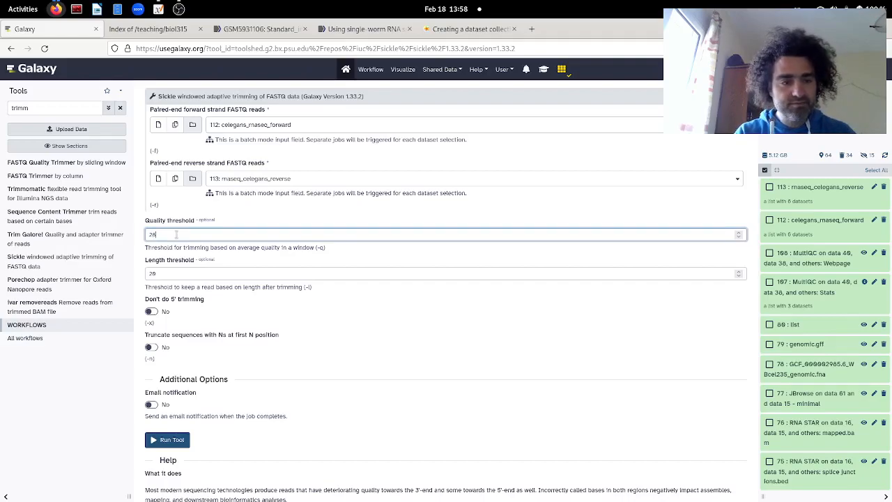
pyautogui.click(261, 262)
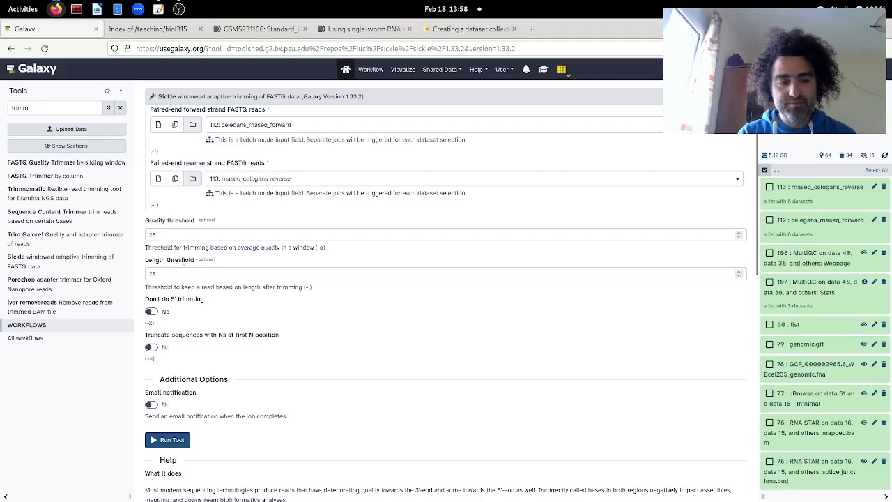
# Step: Set Sickle's length threshold to 70 and run the trimming on both collections
pyautogui.click(167, 274)
pyautogui.press('BackSpace')
pyautogui.press('BackSpace')
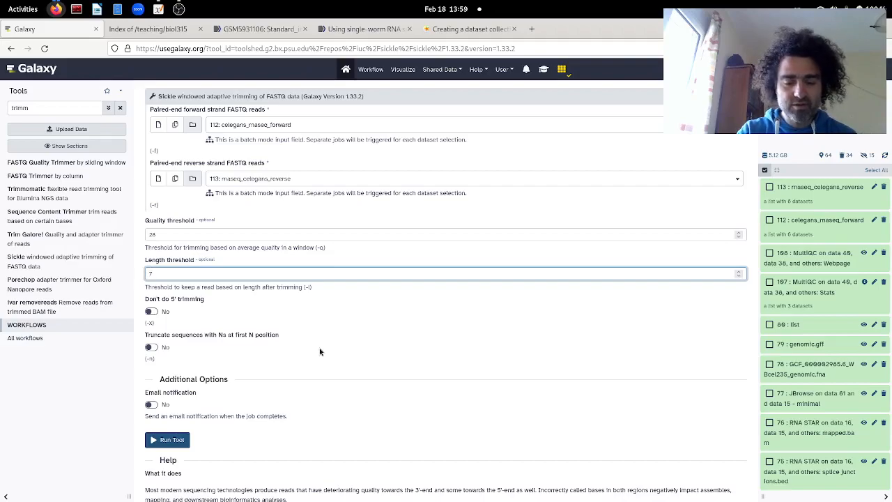
pyautogui.scroll(-3, 388, 353)
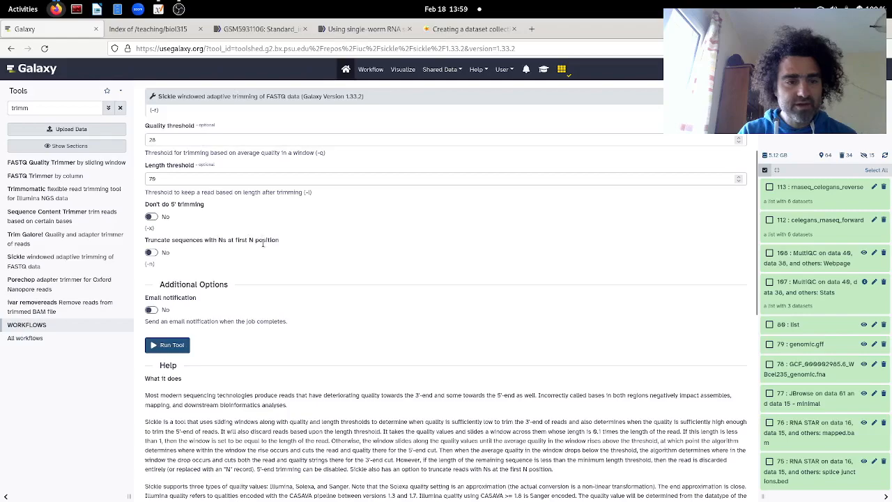
pyautogui.scroll(5, 360, 227)
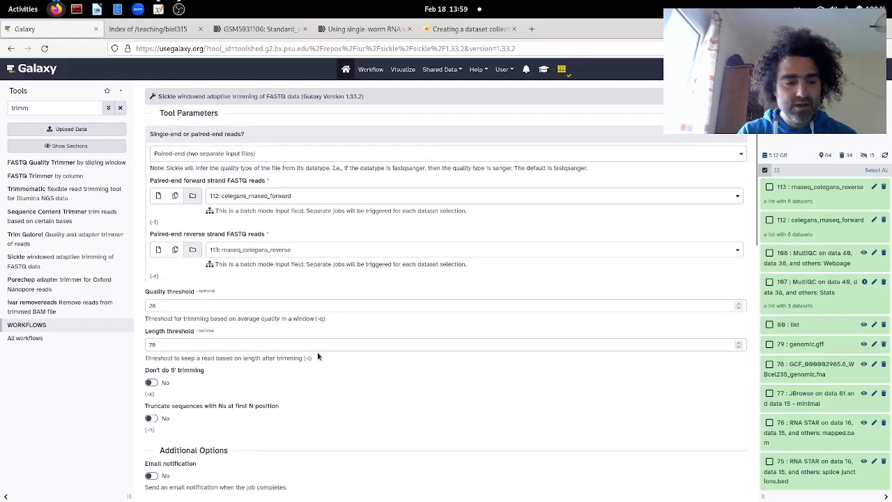
pyautogui.scroll(-4, 317, 351)
pyautogui.click(167, 369)
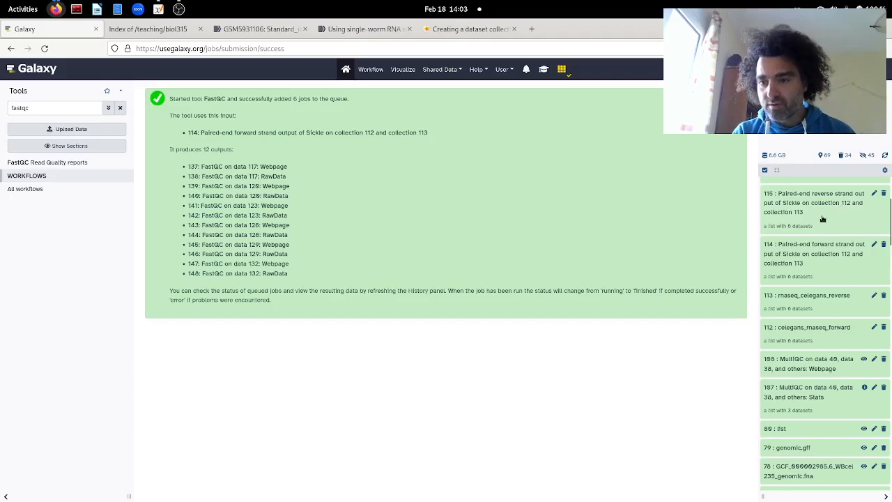
# Step: Open a Sickle paired-end output collection in the history to check its datasets, and return to the history list
pyautogui.scroll(1, 822, 219)
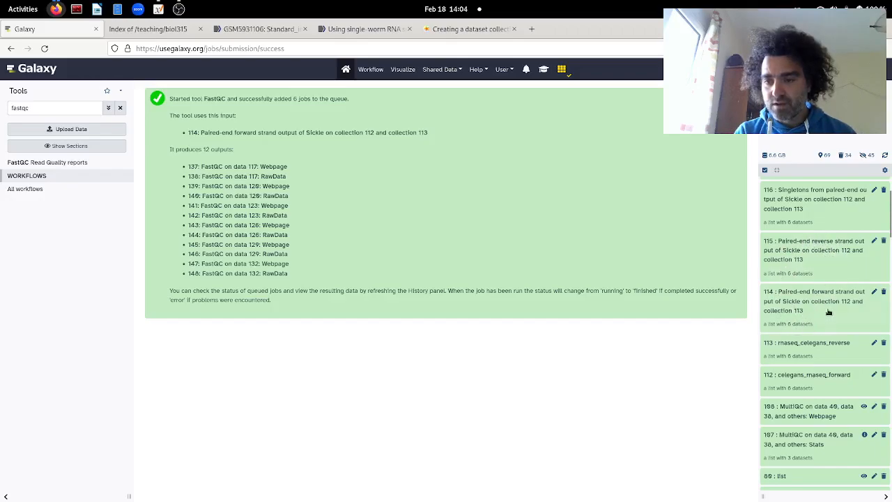
pyautogui.click(808, 252)
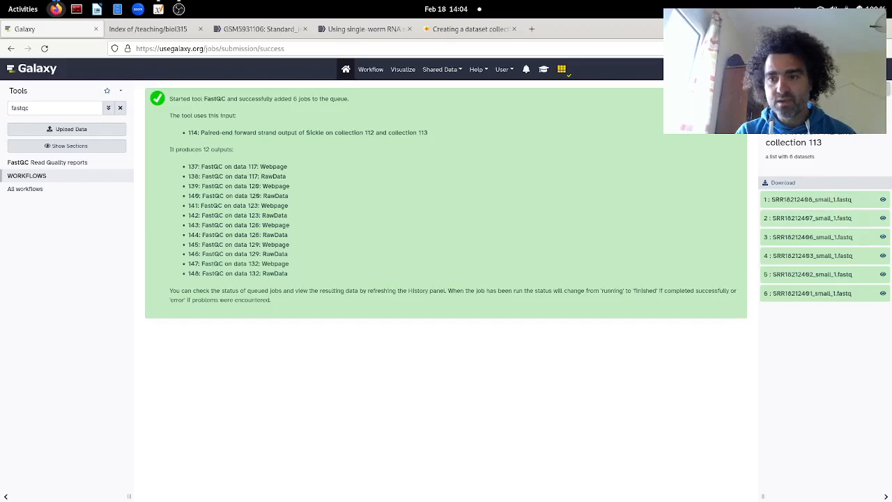
pyautogui.click(799, 104)
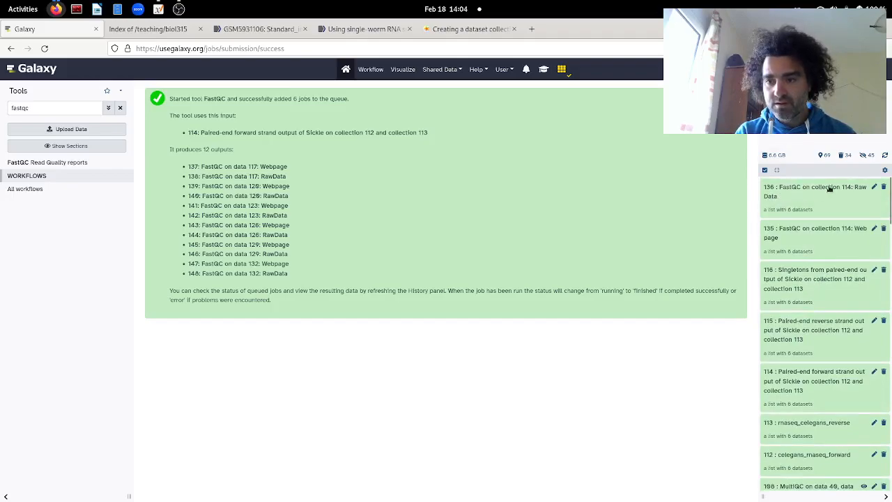
# Step: Inspect the SRR18212408 and SRR18212407 entries in the FastQC RawData collection, and return to the history list
pyautogui.click(785, 199)
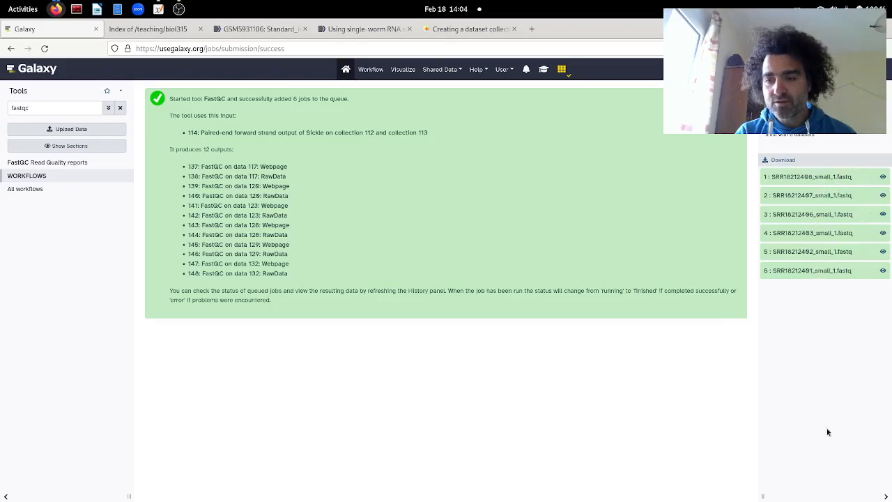
pyautogui.click(882, 177)
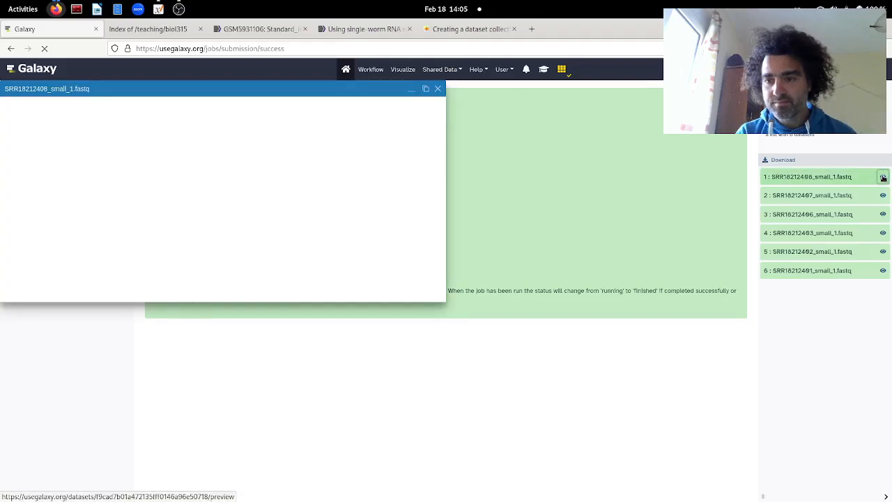
pyautogui.click(436, 90)
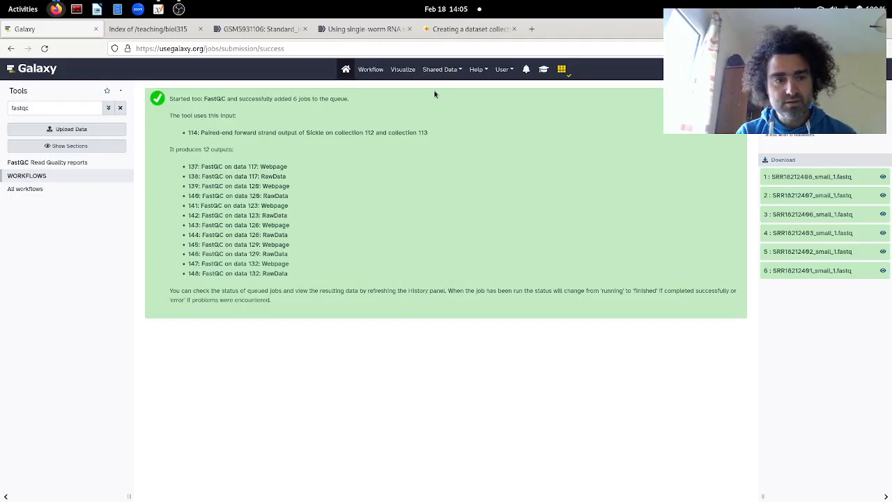
pyautogui.click(818, 198)
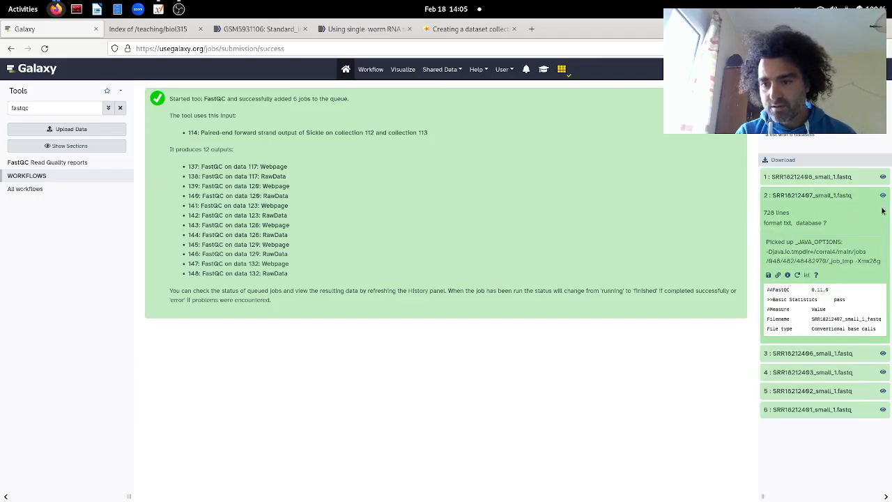
pyautogui.click(799, 357)
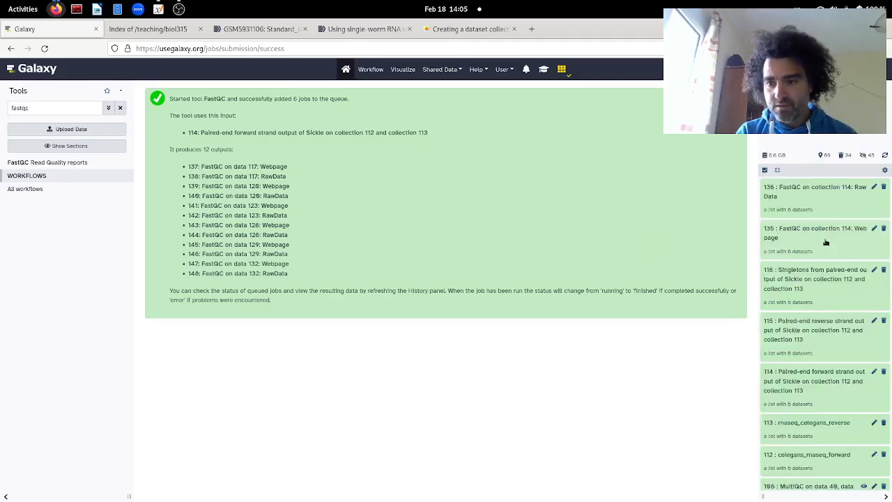
# Step: Open the FastQC Webpage collection and examine the SRR18212408_small_1 report in a maximized window, closing it when done
pyautogui.click(769, 239)
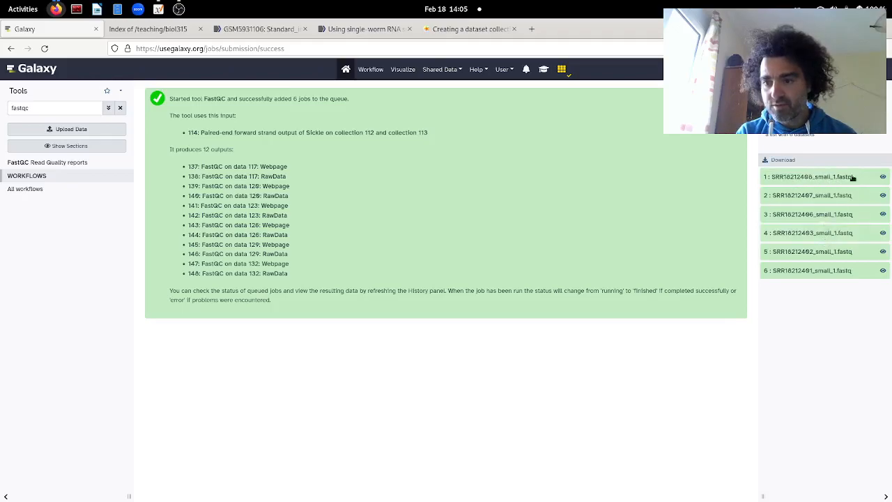
pyautogui.click(882, 176)
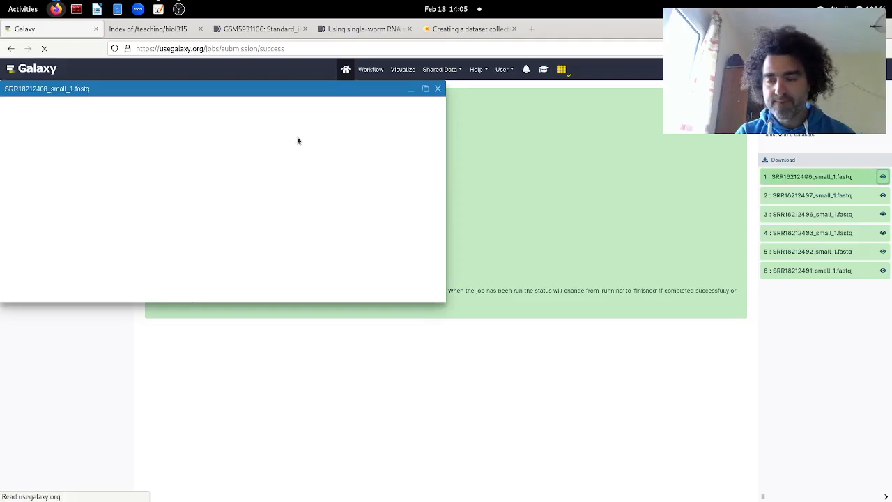
pyautogui.click(816, 178)
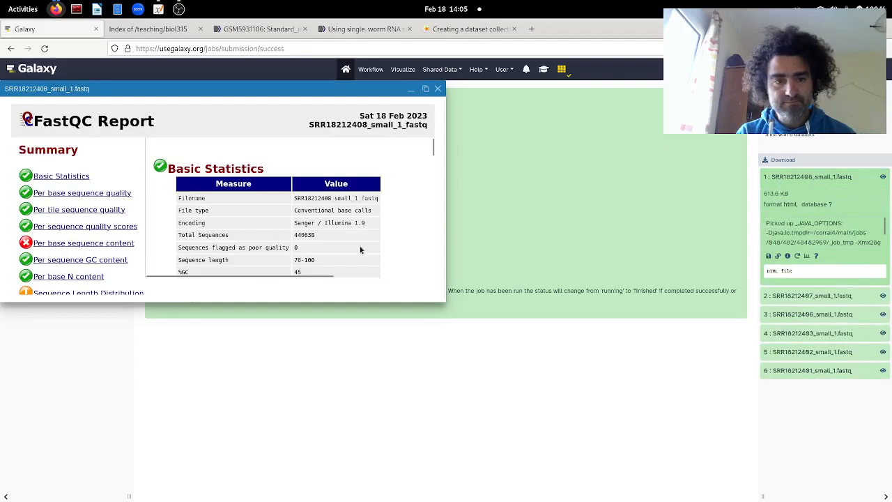
pyautogui.doubleClick(336, 90)
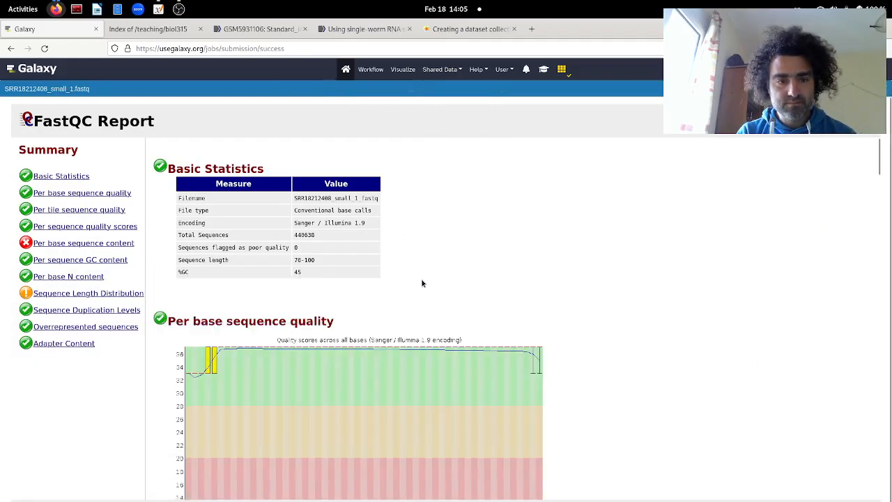
pyautogui.scroll(-10, 421, 283)
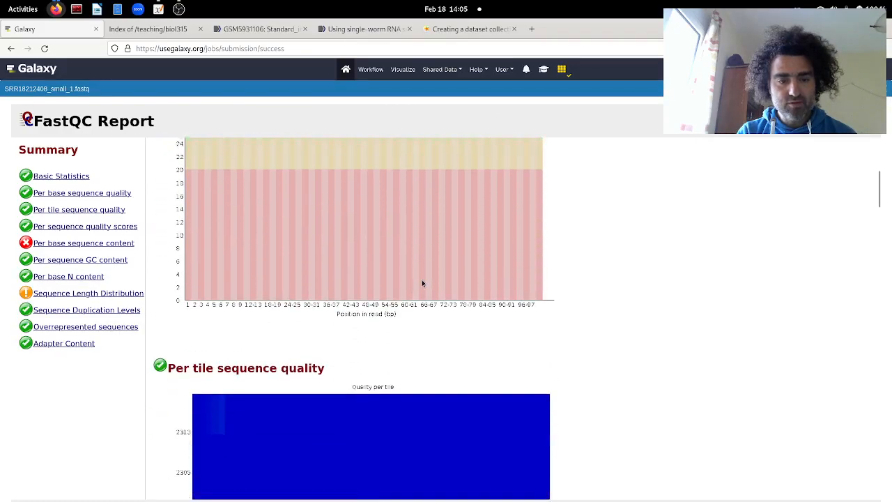
pyautogui.scroll(10, 422, 282)
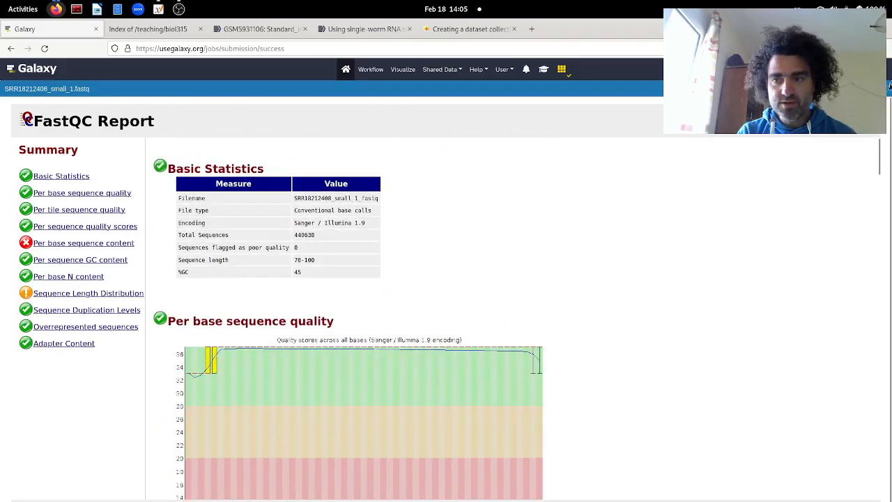
pyautogui.click(887, 88)
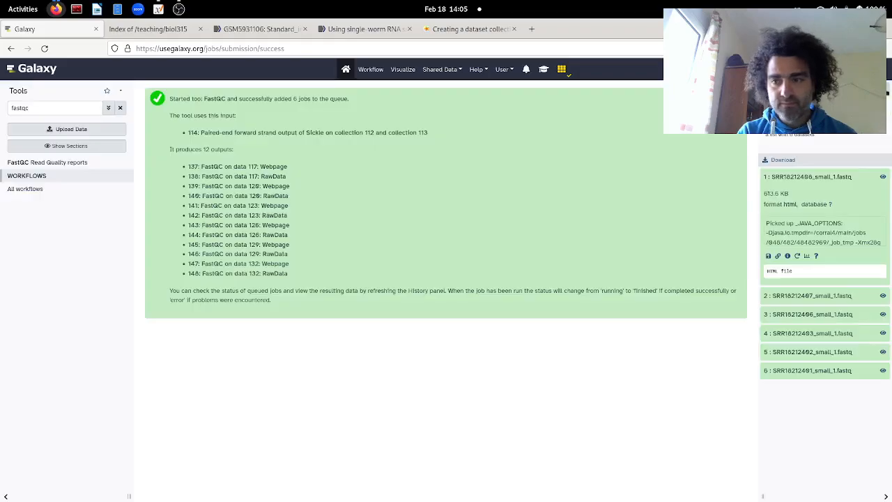
# Step: Examine the per base sequence quality in the SRR18212406_small_1 FastQC report and close the report
pyautogui.click(883, 315)
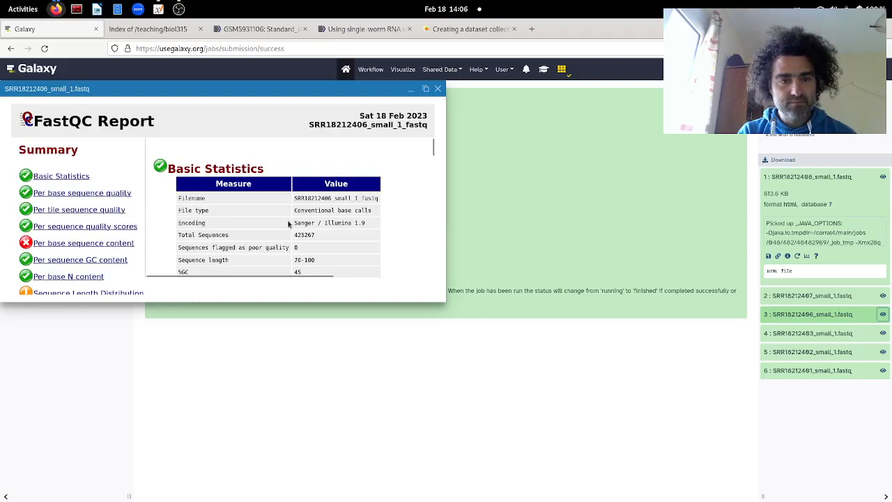
pyautogui.scroll(-8, 288, 223)
pyautogui.scroll(3, 289, 224)
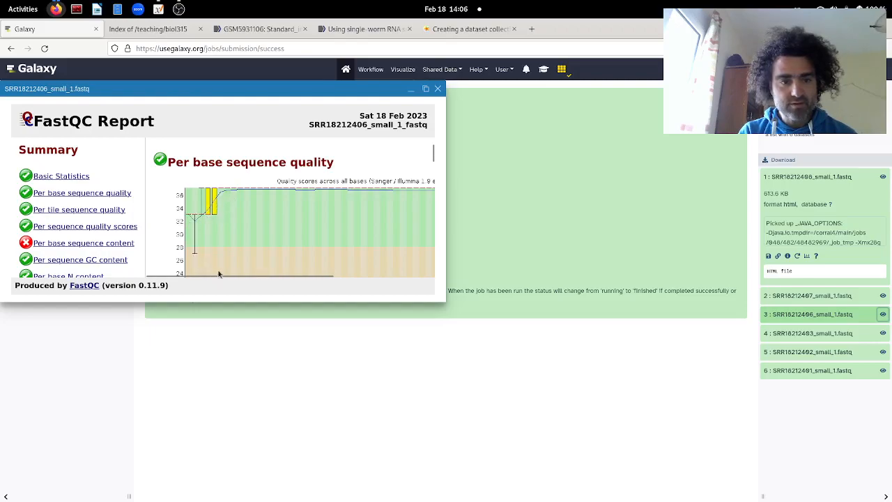
pyautogui.click(438, 89)
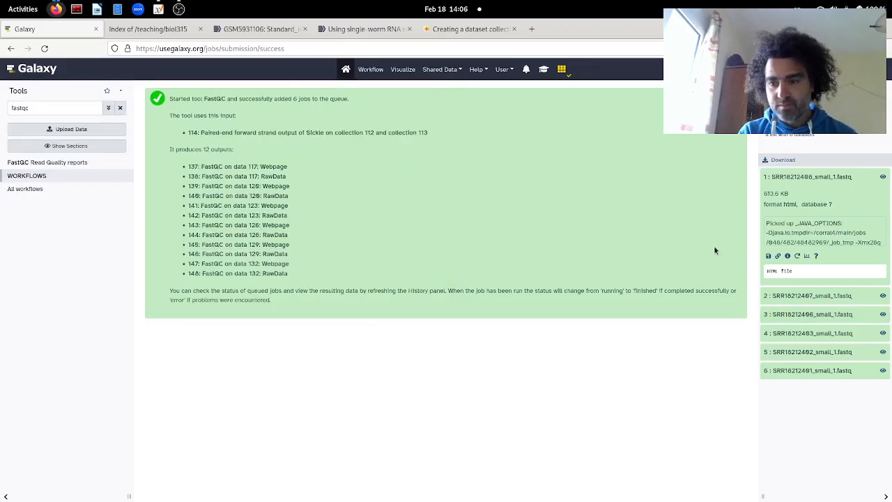
# Step: Examine the per base sequence quality in the SRR18212403_small_1 FastQC report and close the report
pyautogui.click(883, 334)
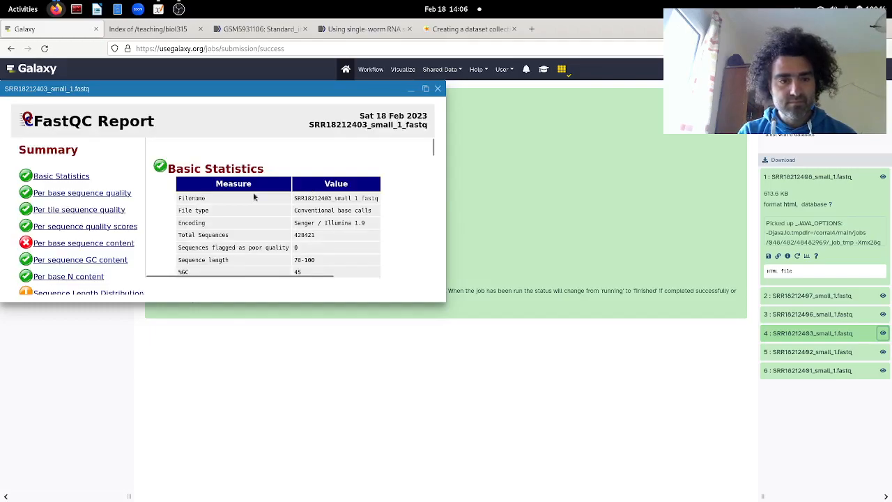
pyautogui.scroll(-5, 253, 191)
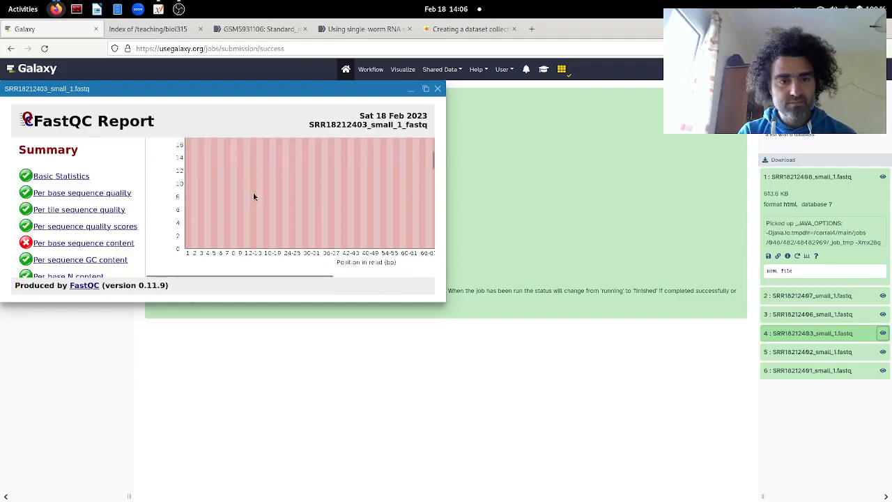
pyautogui.scroll(2, 253, 192)
pyautogui.scroll(1, 252, 192)
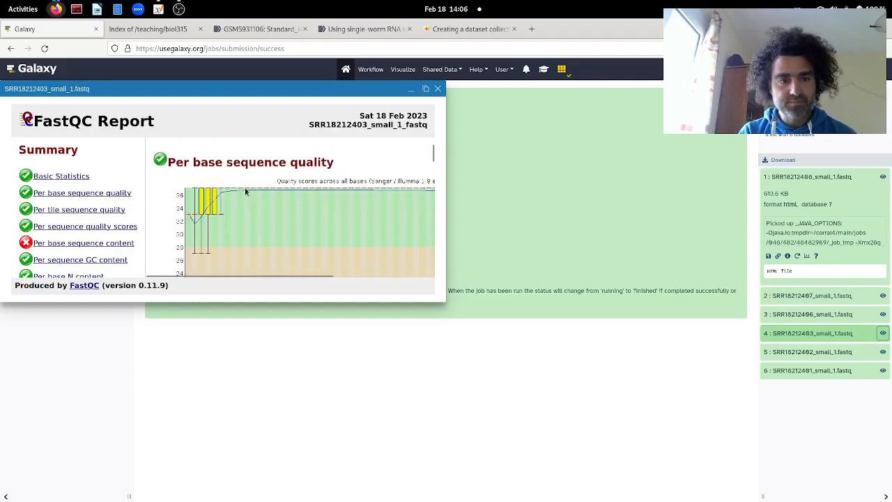
pyautogui.click(439, 90)
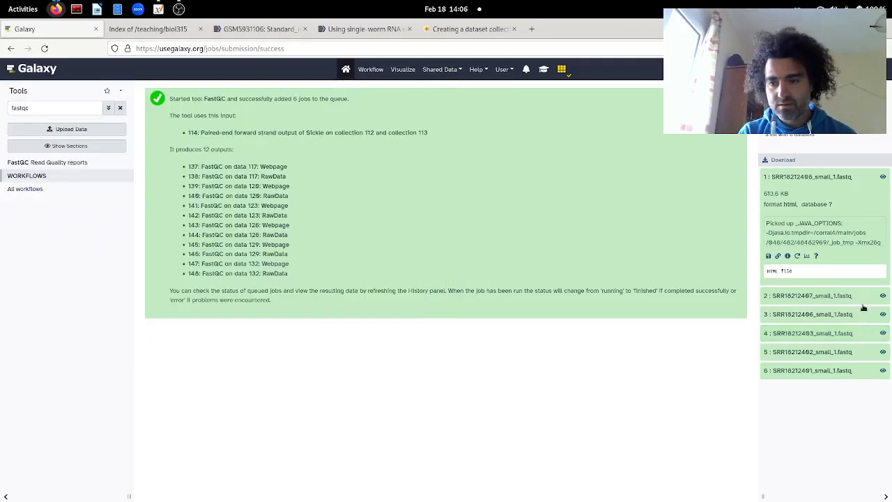
# Step: Examine the per base sequence quality in the SRR18212402_small_1 FastQC report and close the report
pyautogui.click(882, 353)
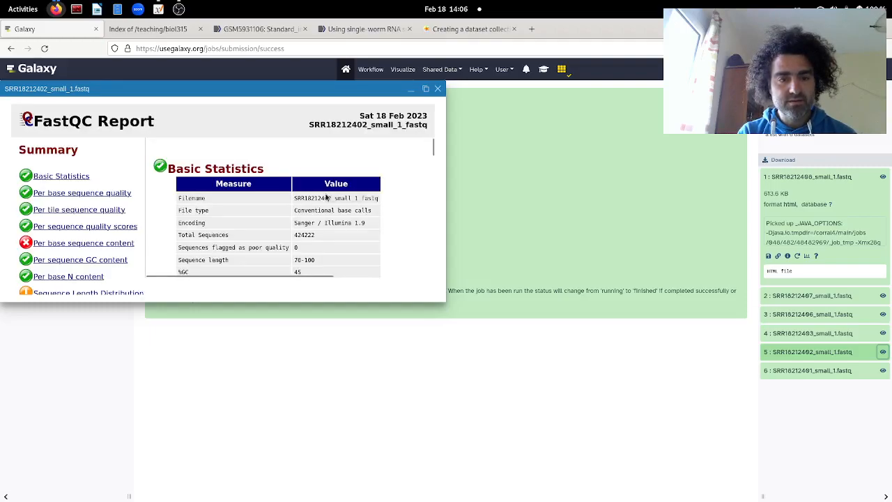
pyautogui.scroll(-5, 326, 197)
pyautogui.scroll(2, 326, 198)
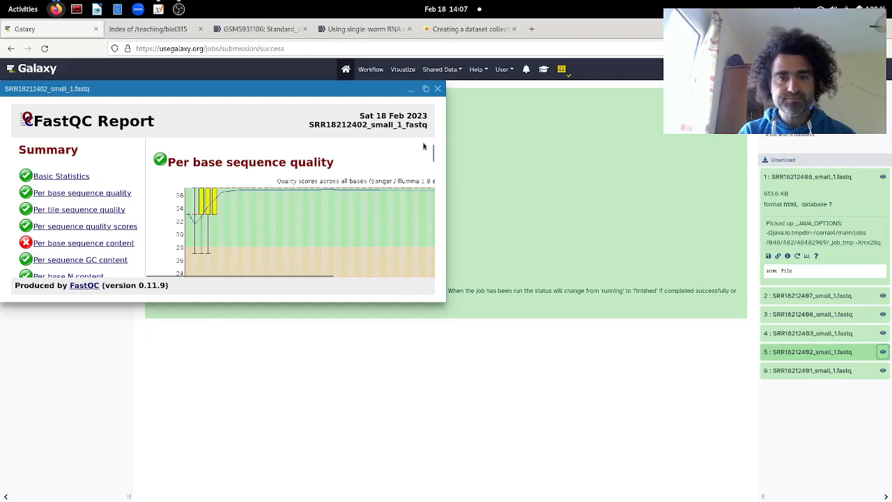
pyautogui.click(438, 89)
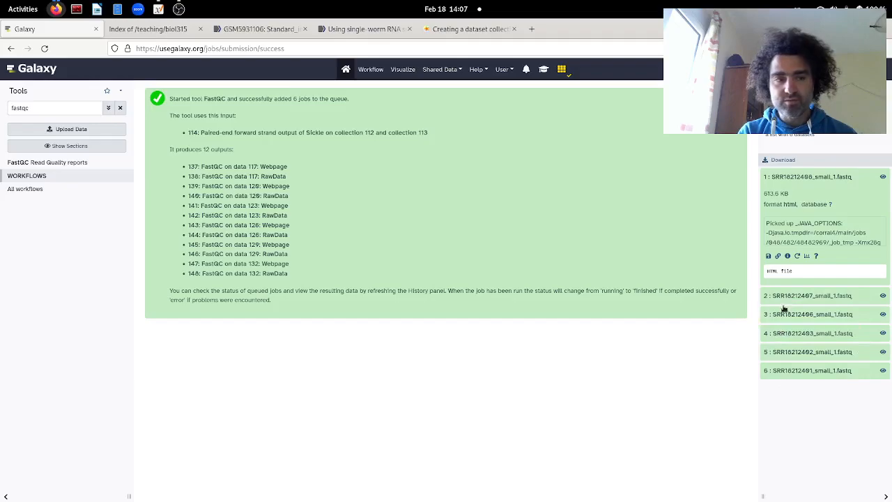
# Step: Search the tools for star and open the RNA STAR gapped-read mapper
pyautogui.click(121, 109)
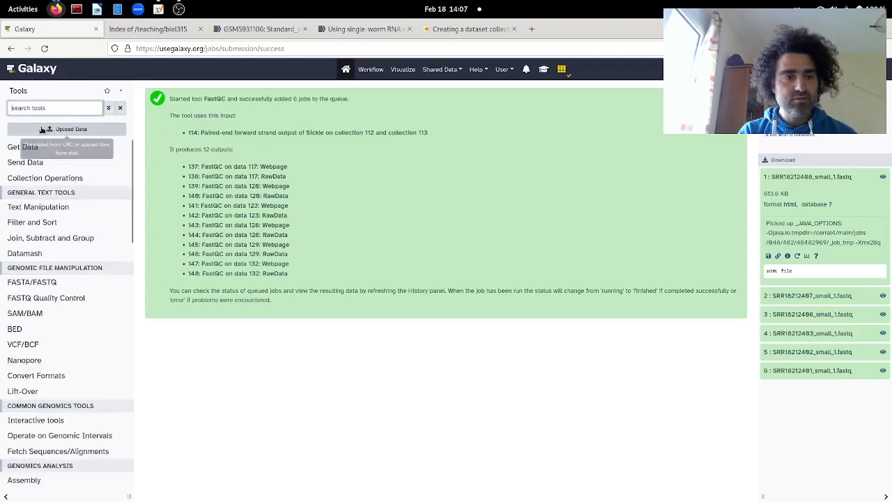
pyautogui.write('masta')
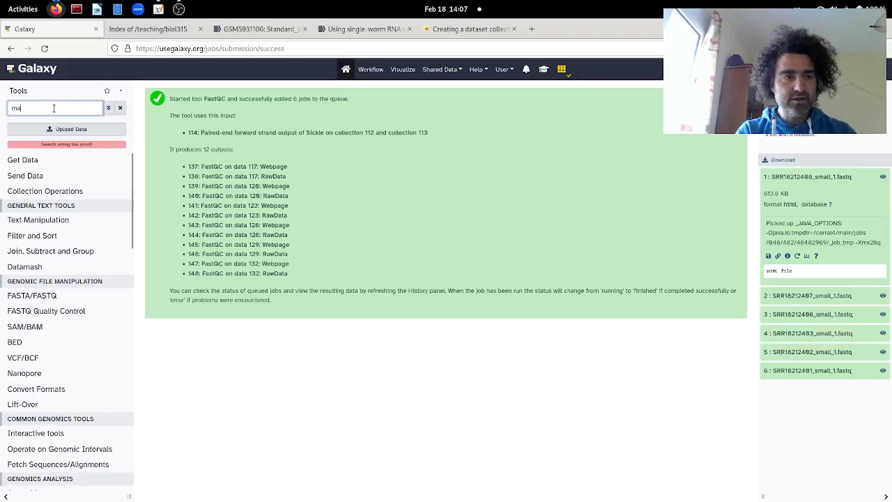
pyautogui.press('BackSpace')
pyautogui.press('BackSpace')
pyautogui.press('BackSpace')
pyautogui.press('BackSpace')
pyautogui.press('BackSpace')
pyautogui.write('sta')
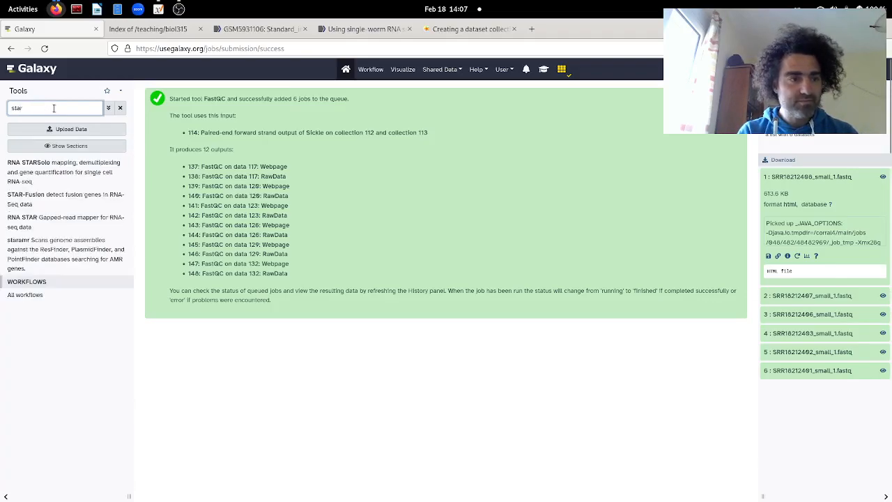
pyautogui.write('r')
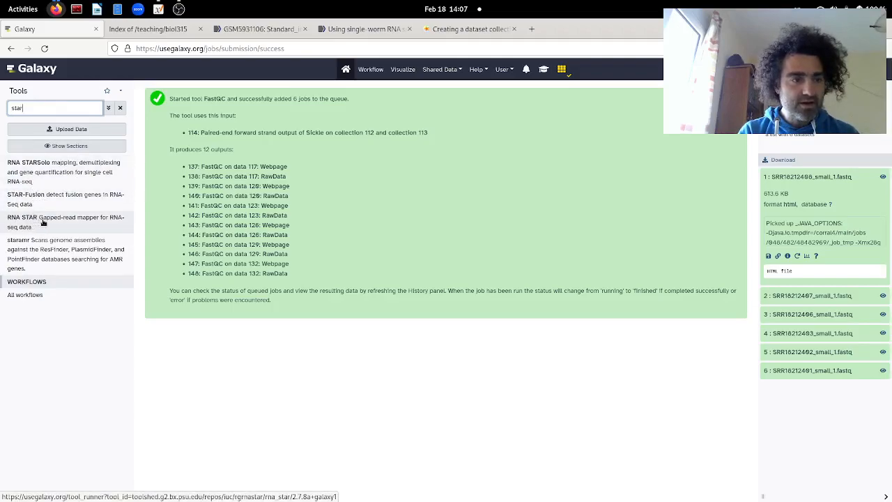
pyautogui.click(92, 225)
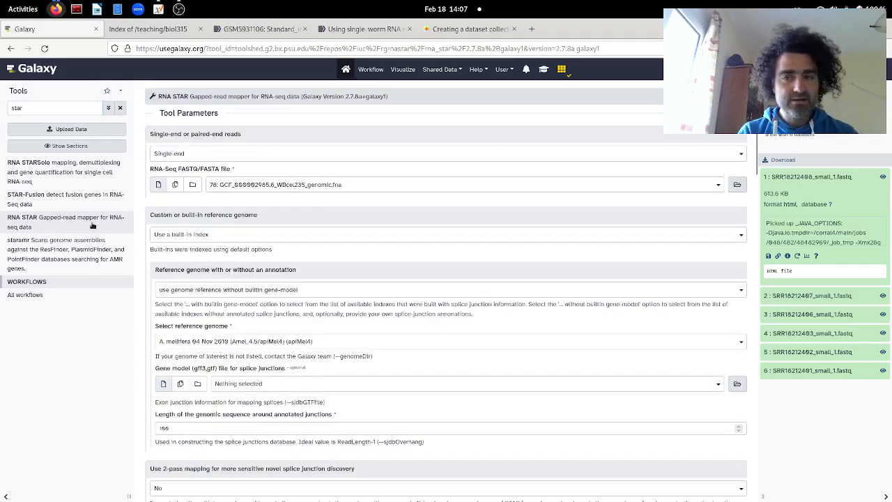
# Step: Set the reads to Paired-end (as individual datasets) and select collection 114, Sickle's paired-end forward strand output, as the forward reads
pyautogui.click(187, 159)
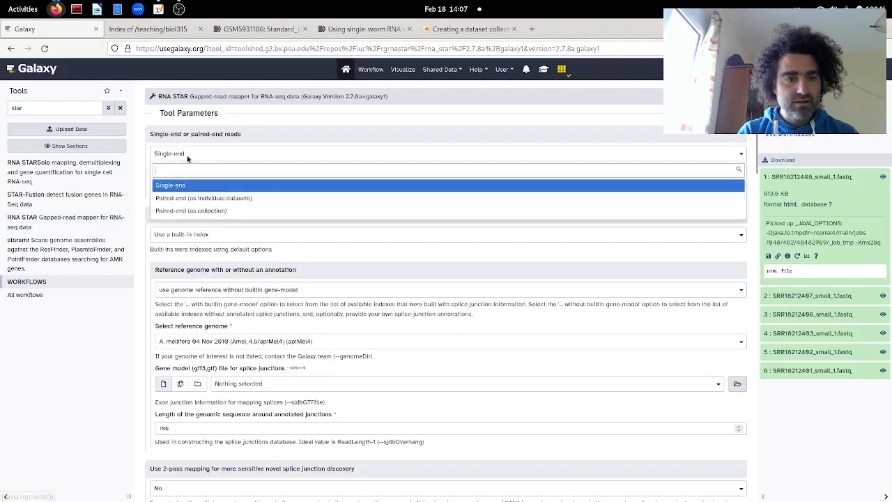
pyautogui.click(207, 199)
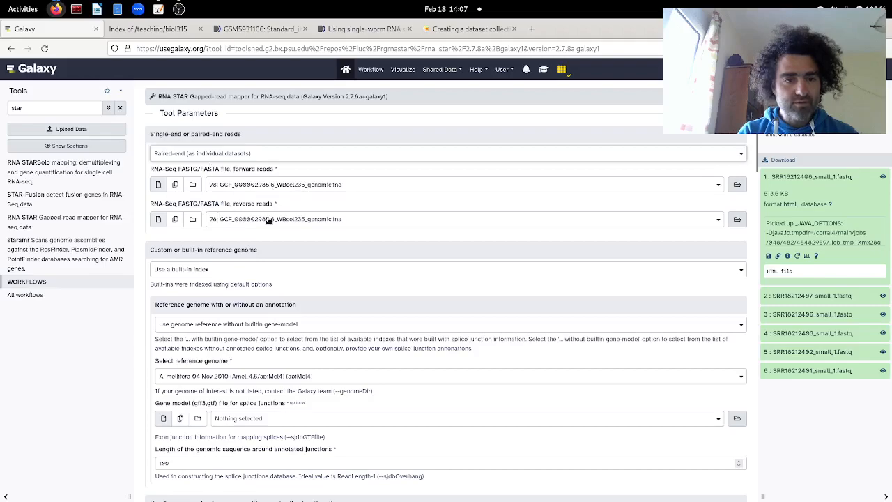
pyautogui.click(325, 188)
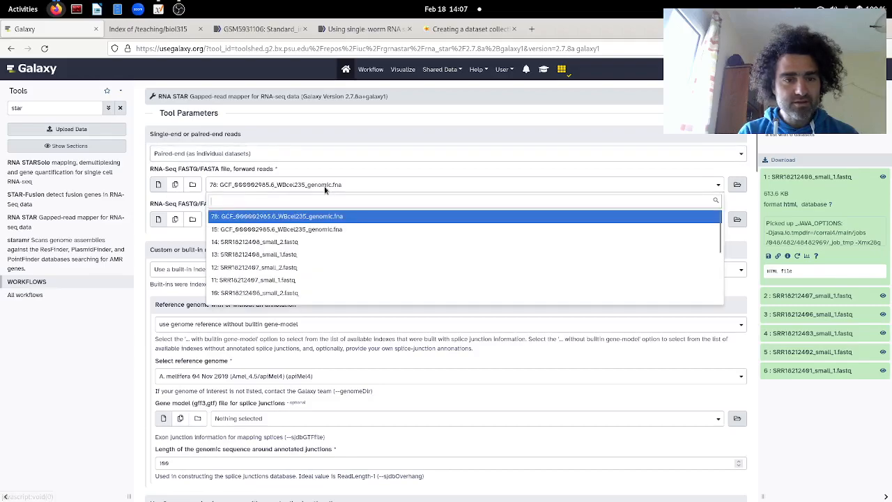
pyautogui.click(193, 184)
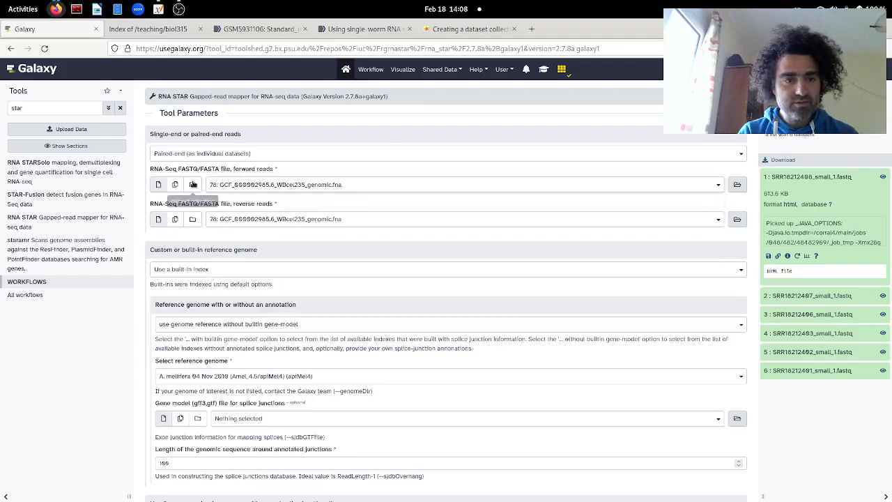
pyautogui.click(193, 184)
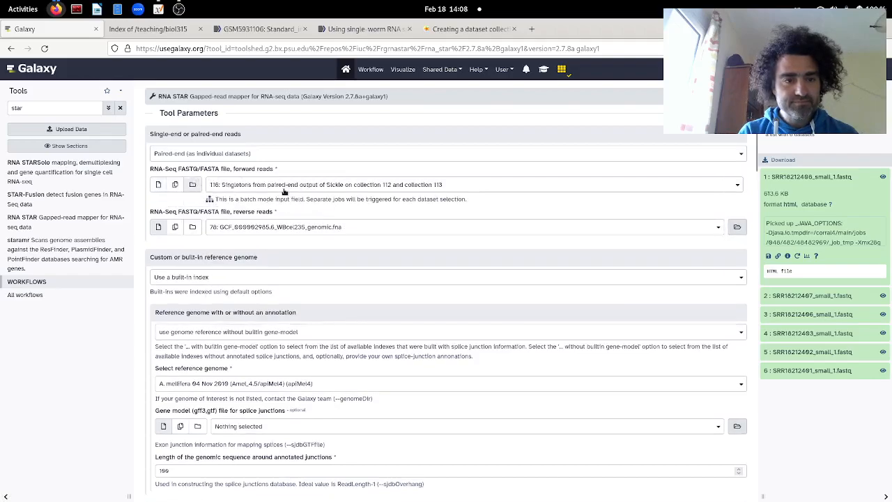
pyautogui.click(293, 188)
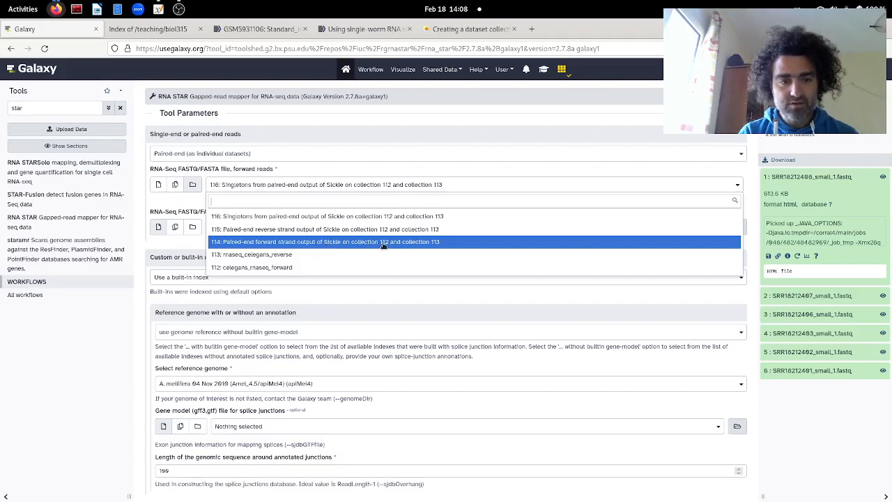
pyautogui.click(383, 242)
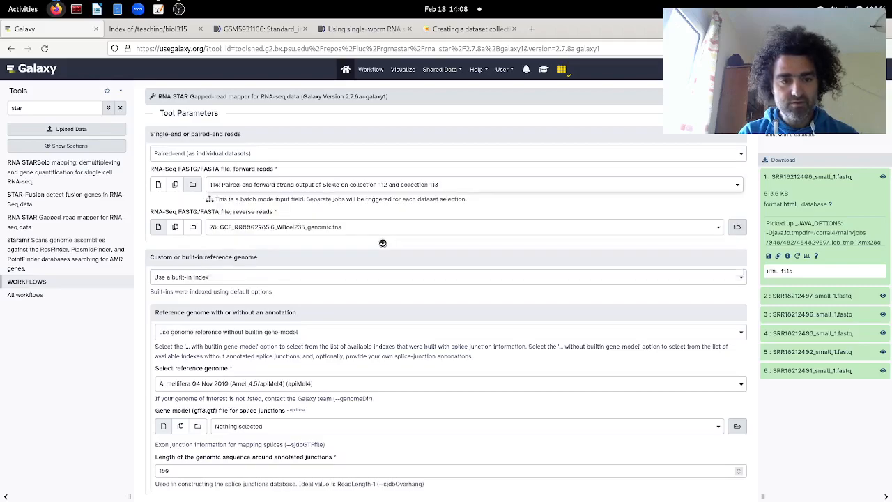
# Step: Select dataset collection 115, Sickle's paired-end reverse strand output, as the reverse reads
pyautogui.click(187, 229)
pyautogui.click(287, 227)
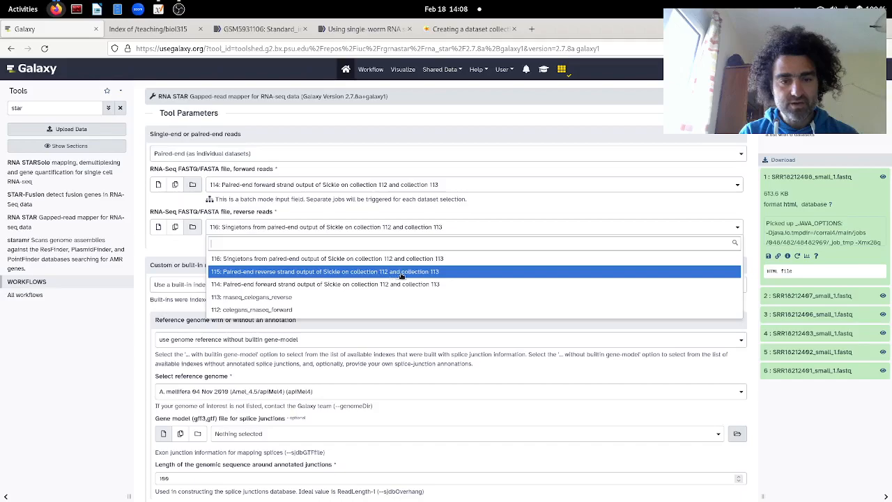
pyautogui.click(428, 271)
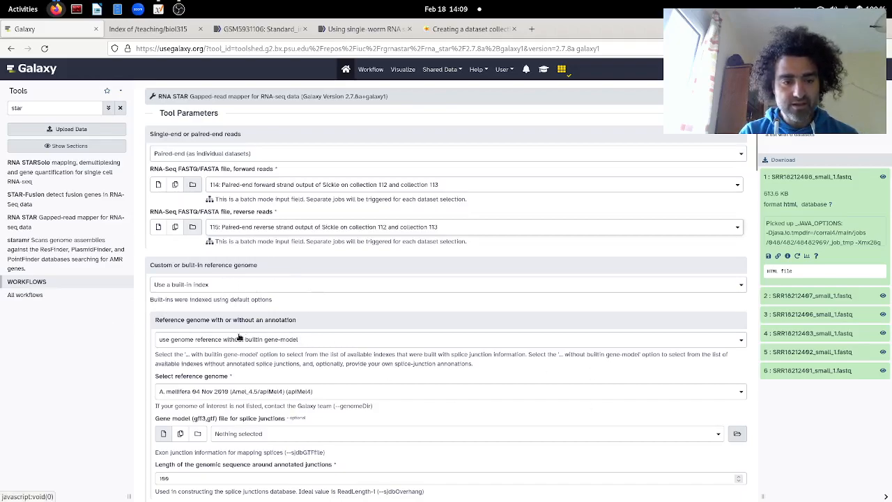
# Step: Set RNA STAR to use a reference genome from history with a temporary index, and try to run the tool
pyautogui.click(202, 286)
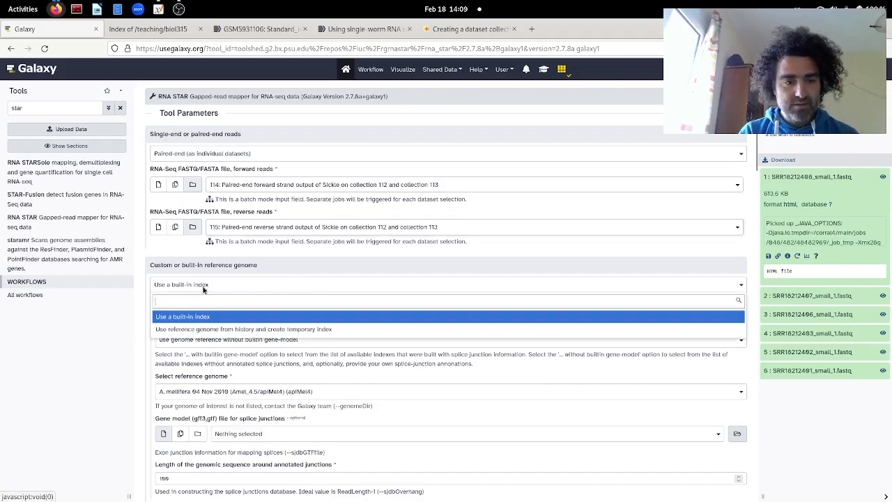
pyautogui.click(209, 329)
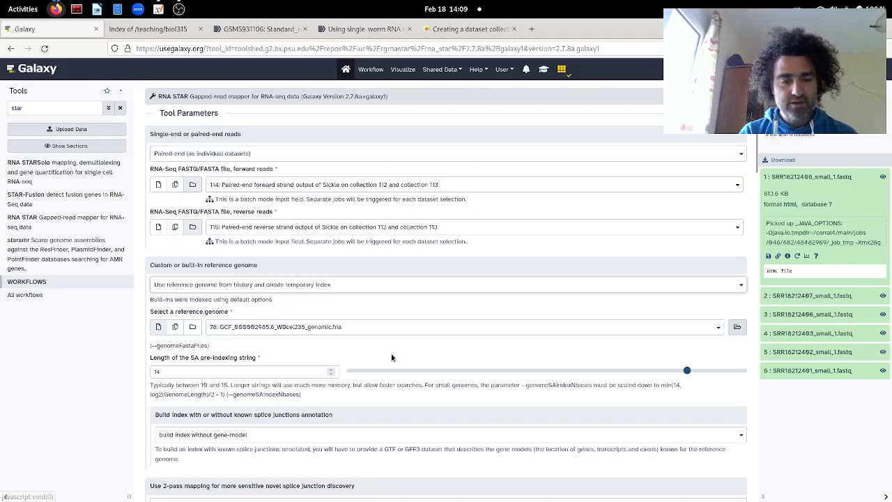
pyautogui.scroll(-3, 391, 357)
pyautogui.scroll(-5, 392, 357)
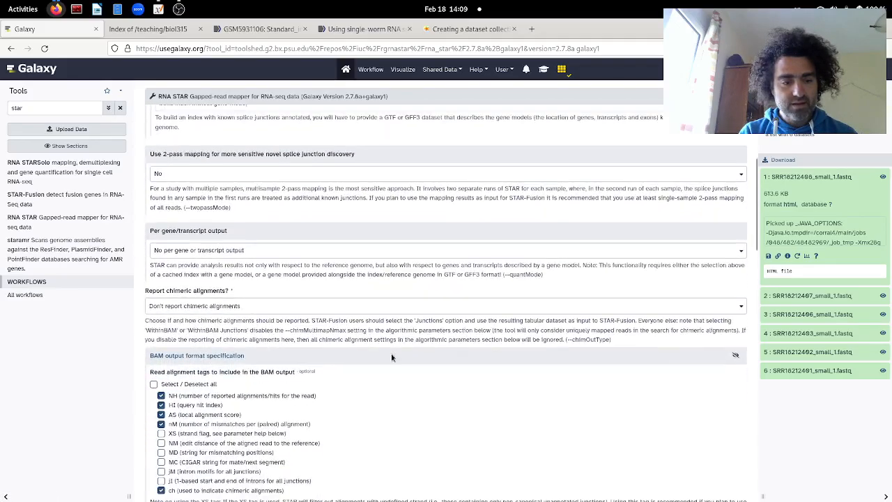
pyautogui.scroll(-2, 391, 358)
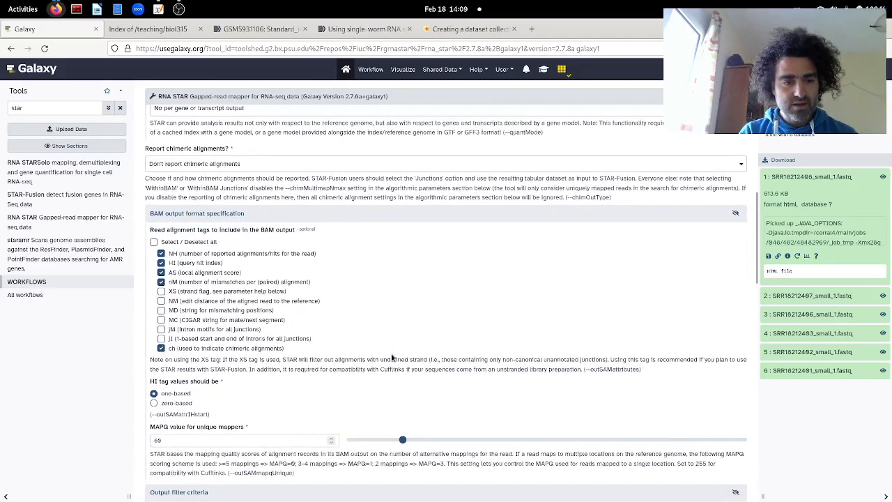
pyautogui.scroll(-5, 391, 358)
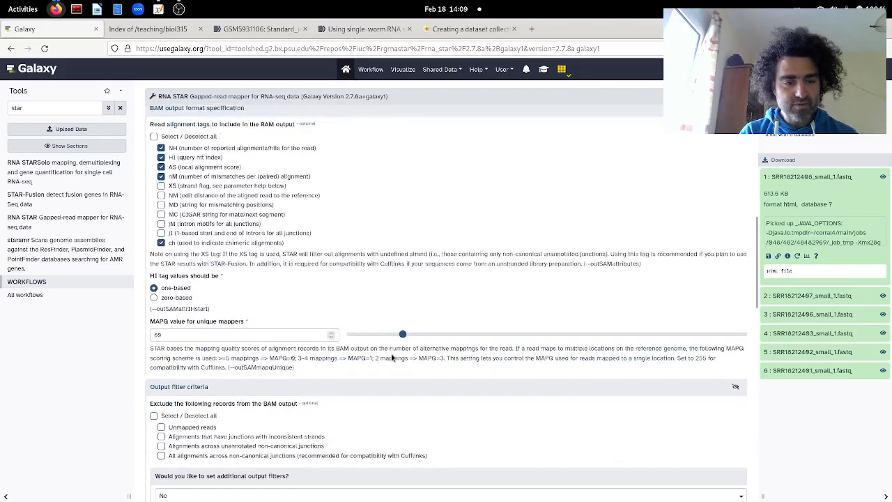
pyautogui.scroll(-5, 391, 358)
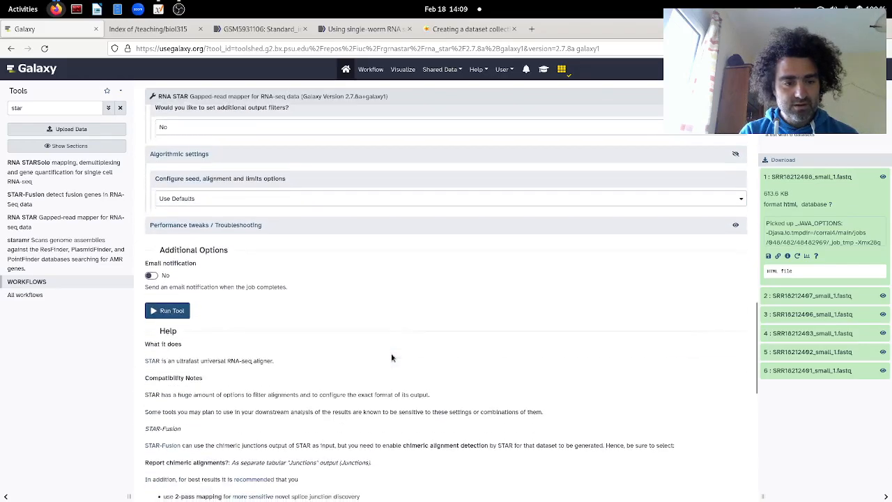
pyautogui.click(172, 310)
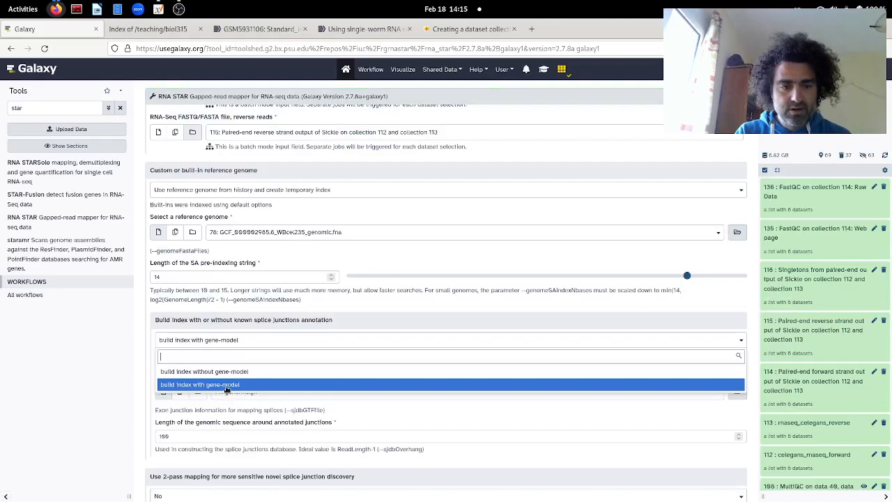
# Step: Set the splice junctions annotation option to build index with gene-model
pyautogui.hotkey('alt', 'Tab')
pyautogui.hotkey('alt', 'Tab')
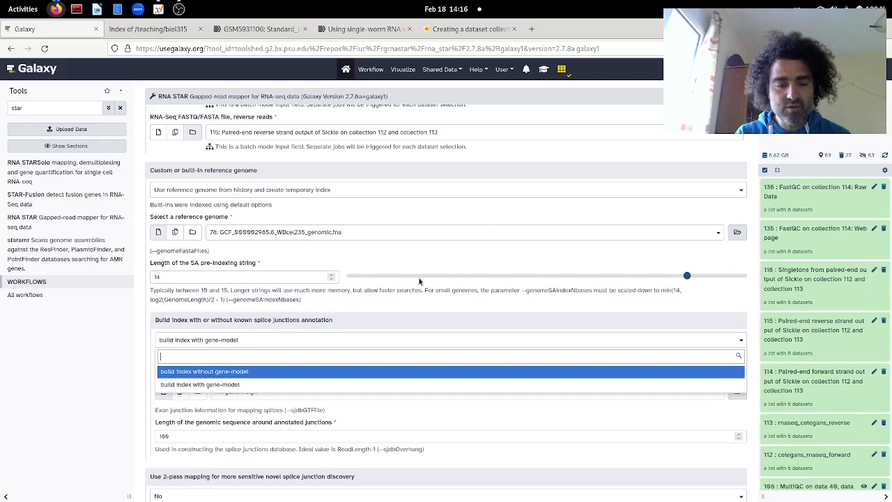
pyautogui.click(222, 387)
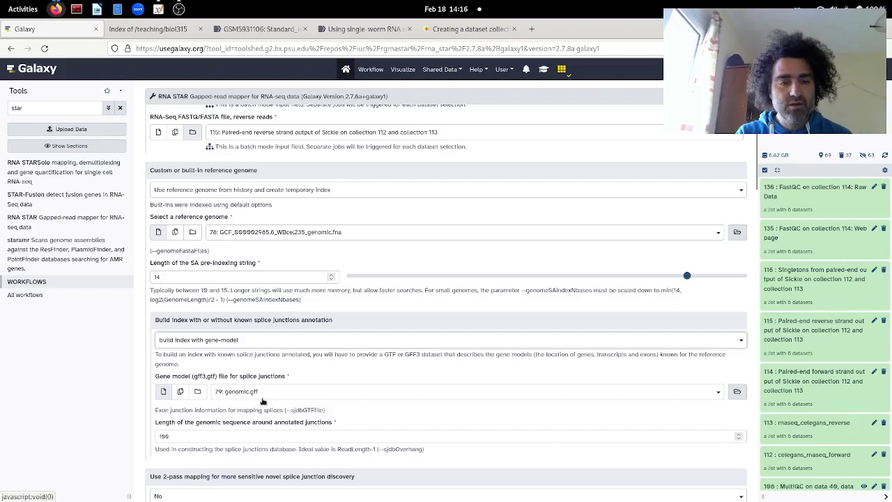
# Step: Switch to the STAR manual PDF and read the --sjdbGTFfile and --sjdbOverhang descriptions
pyautogui.hotkey('alt', 'Tab')
pyautogui.hotkey('alt', 'Tab')
pyautogui.hotkey('alt', 'Tab')
pyautogui.hotkey('alt', 'Tab')
pyautogui.hotkey('alt', 'Tab')
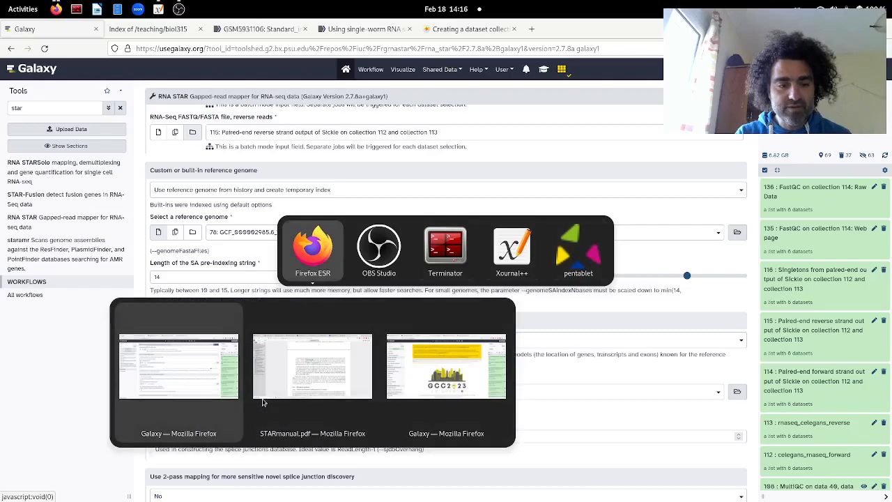
pyautogui.click(262, 402)
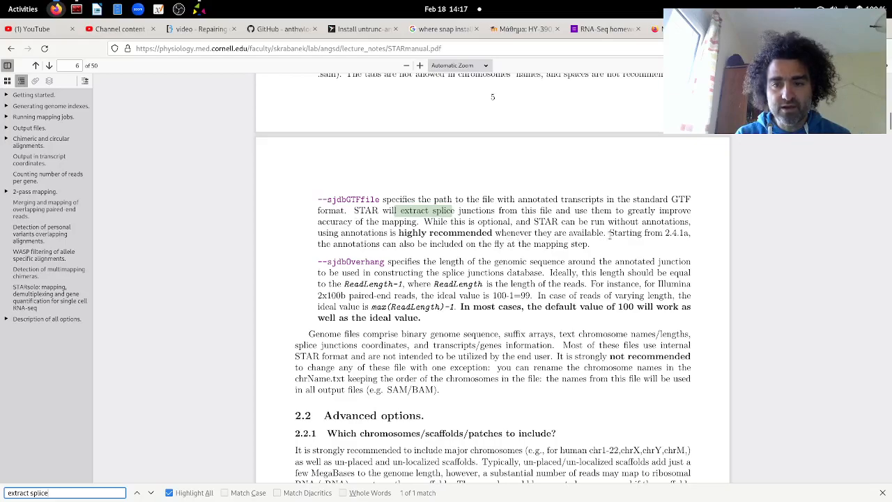
# Step: Return to the Galaxy form, keep 79: genomic.gff as the gene model for splice junctions, and run RNA STAR
pyautogui.hotkey('alt', 'Tab')
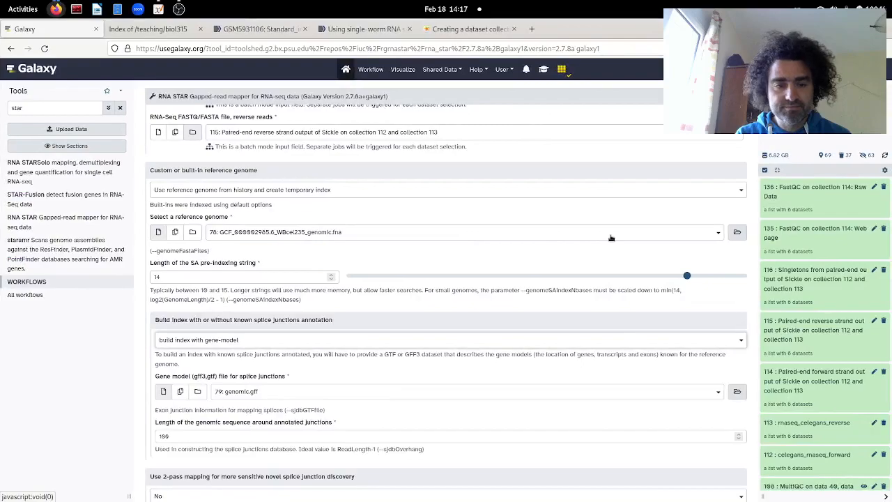
pyautogui.click(257, 394)
pyautogui.click(230, 394)
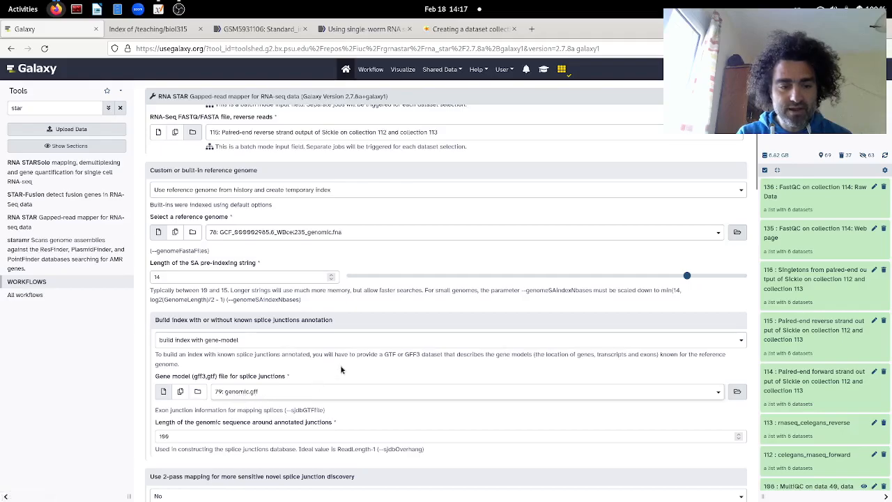
pyautogui.scroll(-10, 340, 369)
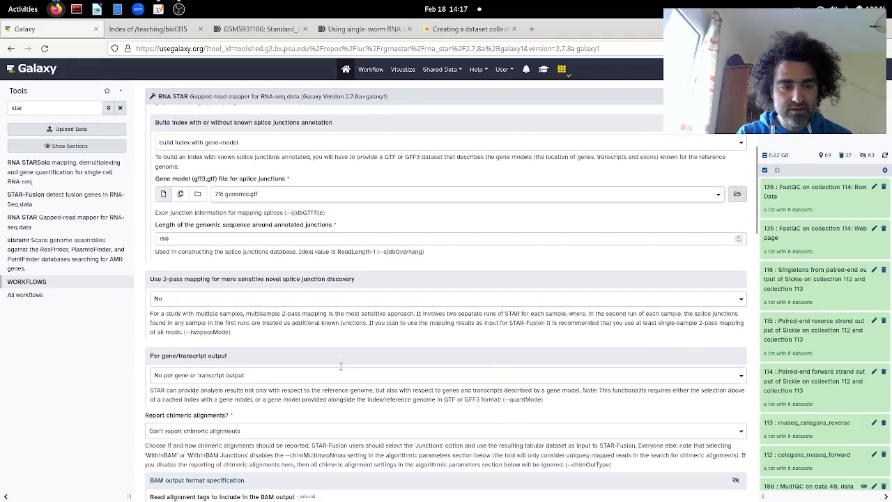
pyautogui.scroll(-10, 341, 366)
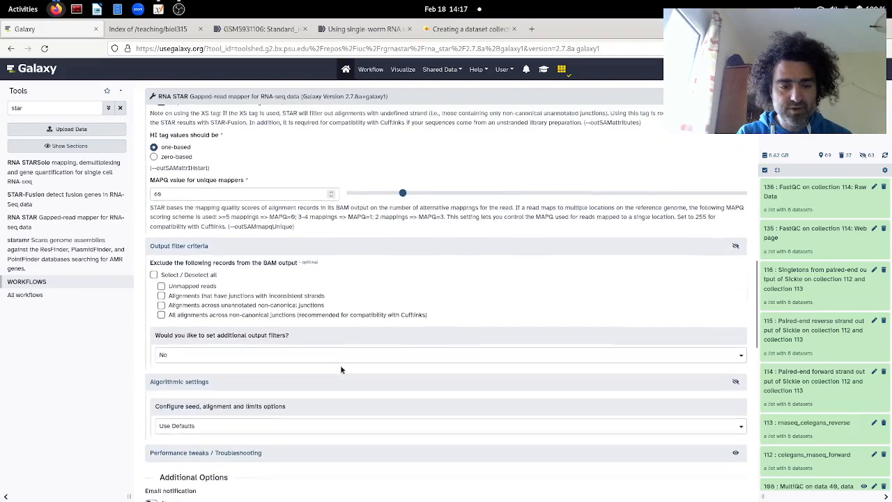
pyautogui.scroll(-1, 341, 369)
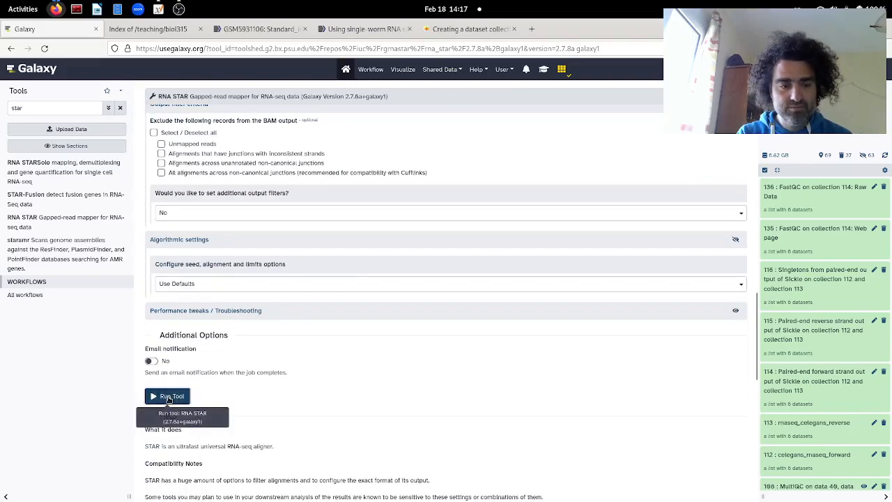
pyautogui.click(168, 398)
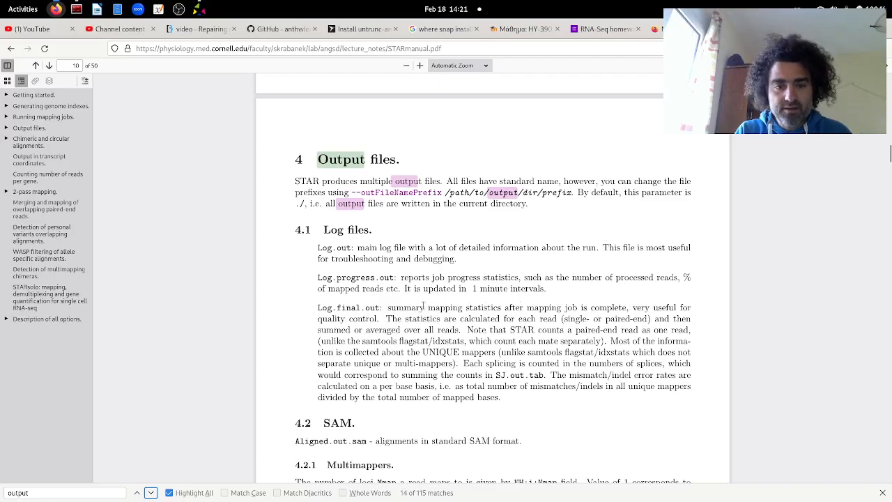
# Step: Examine the STAR manual's Output files chapter from log files to section 4.4, and highlight the Splice junctions heading
pyautogui.scroll(-3, 423, 305)
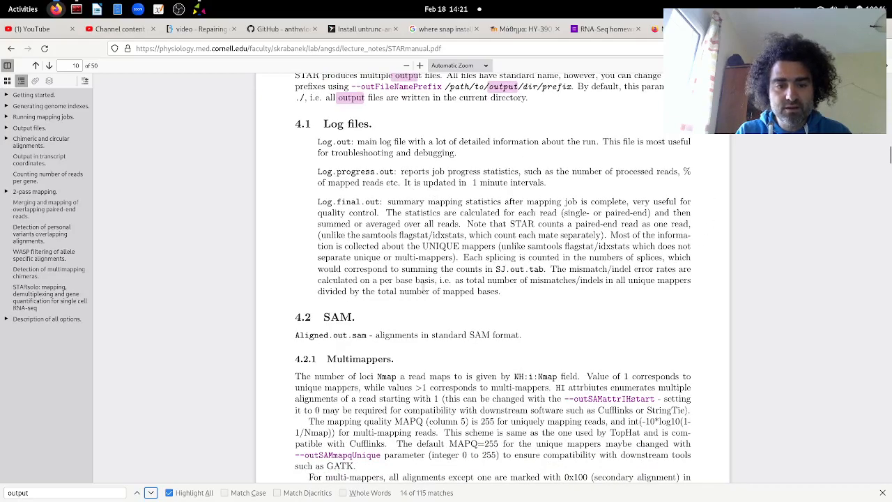
pyautogui.scroll(-3, 422, 288)
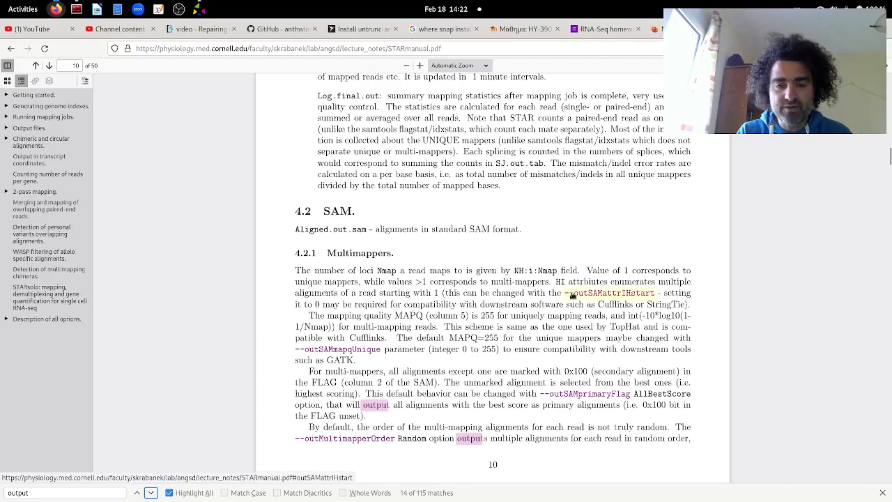
pyautogui.scroll(-3, 571, 296)
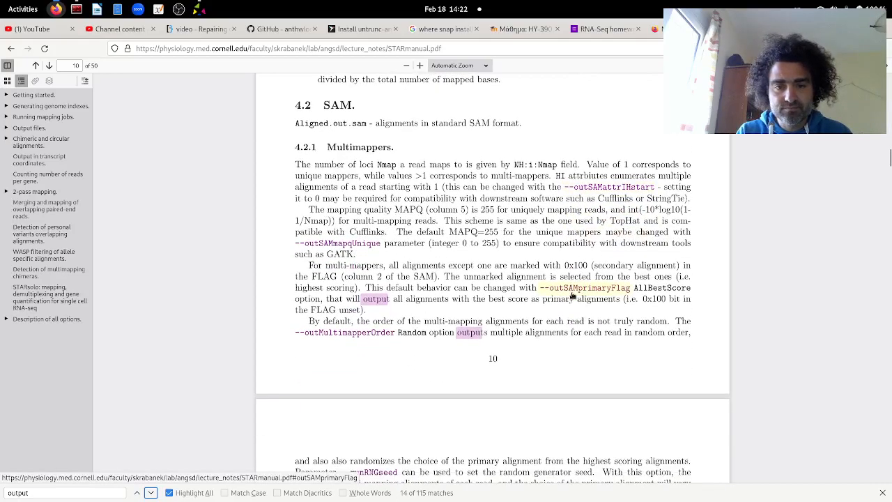
pyautogui.scroll(-6, 571, 295)
pyautogui.scroll(-6, 573, 295)
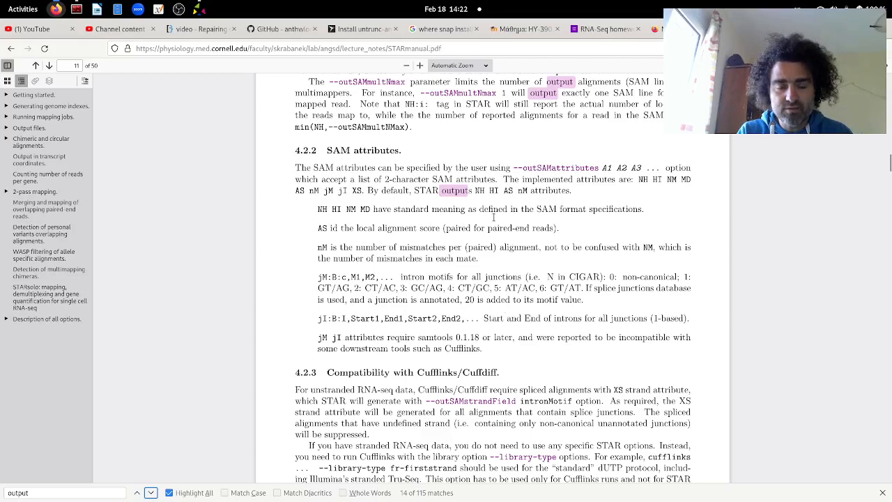
pyautogui.scroll(-6, 480, 320)
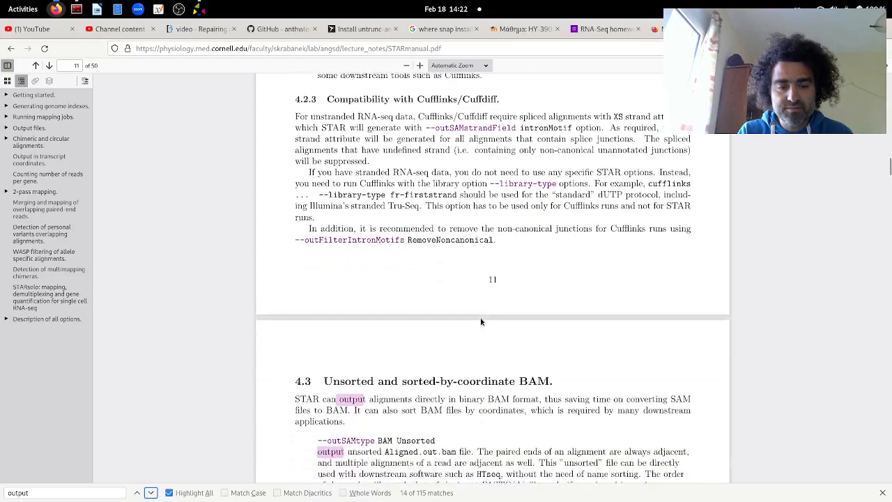
pyautogui.scroll(3, 480, 319)
pyautogui.scroll(-5, 480, 318)
pyautogui.scroll(-5, 480, 322)
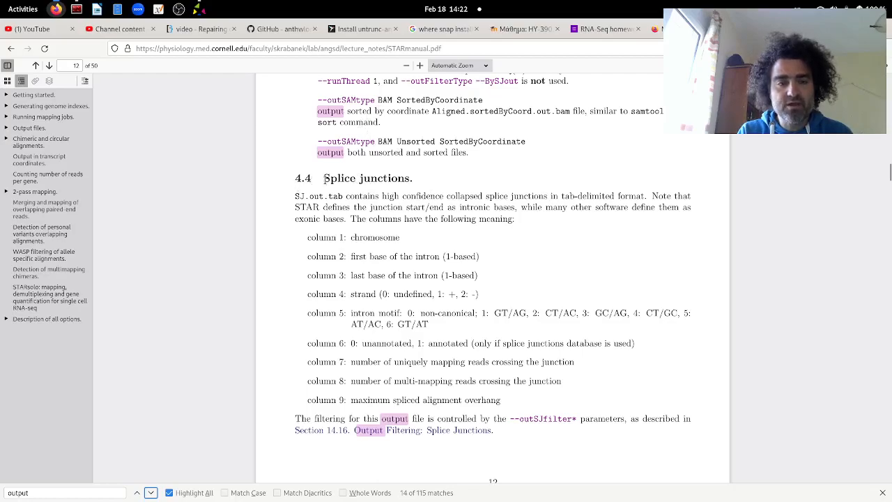
pyautogui.moveTo(324, 179); pyautogui.dragTo(418, 180)
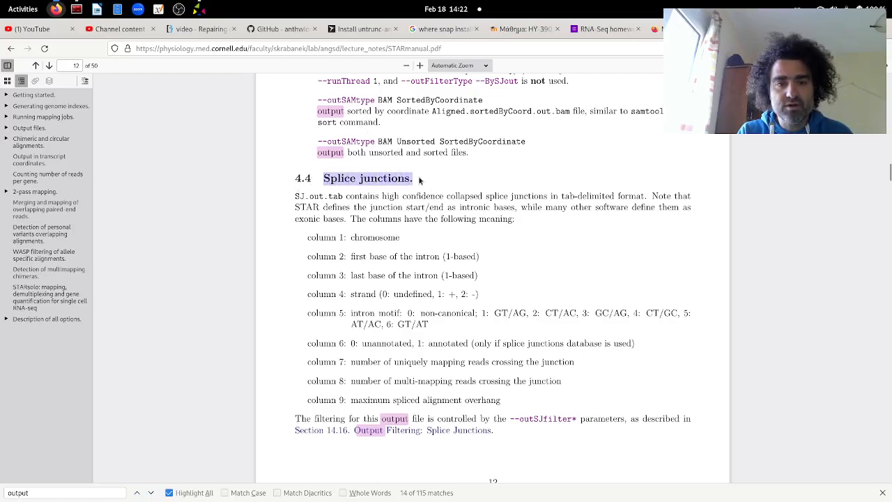